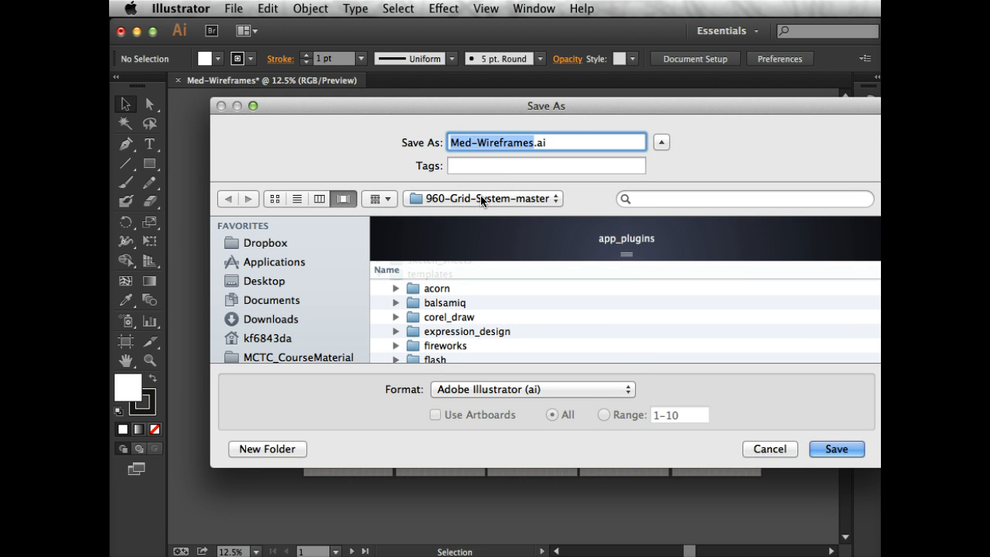
# Set the save location to the MCTC_Bills_2014 folder inside MCTC_CourseMaterial
pyautogui.click(480, 198)
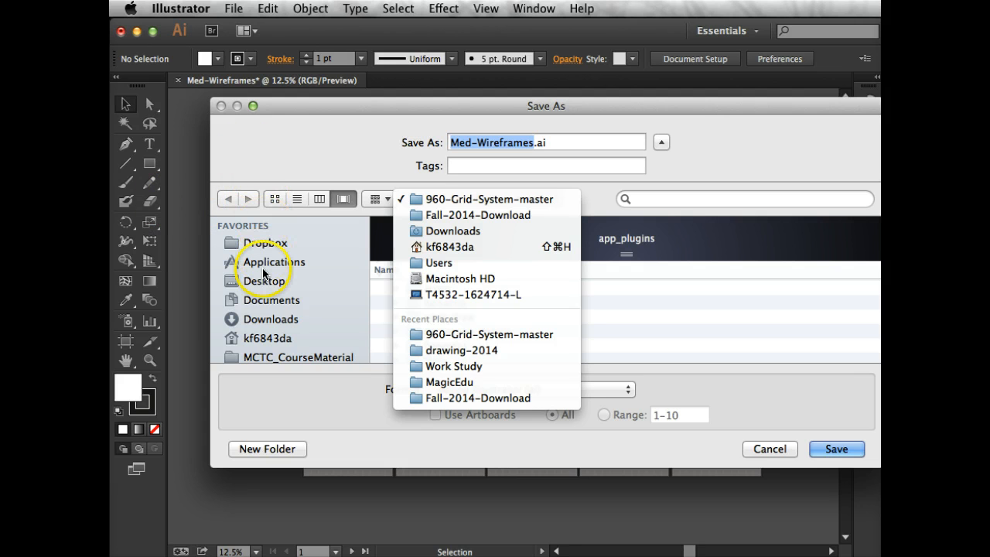
pyautogui.click(302, 357)
pyautogui.click(301, 357)
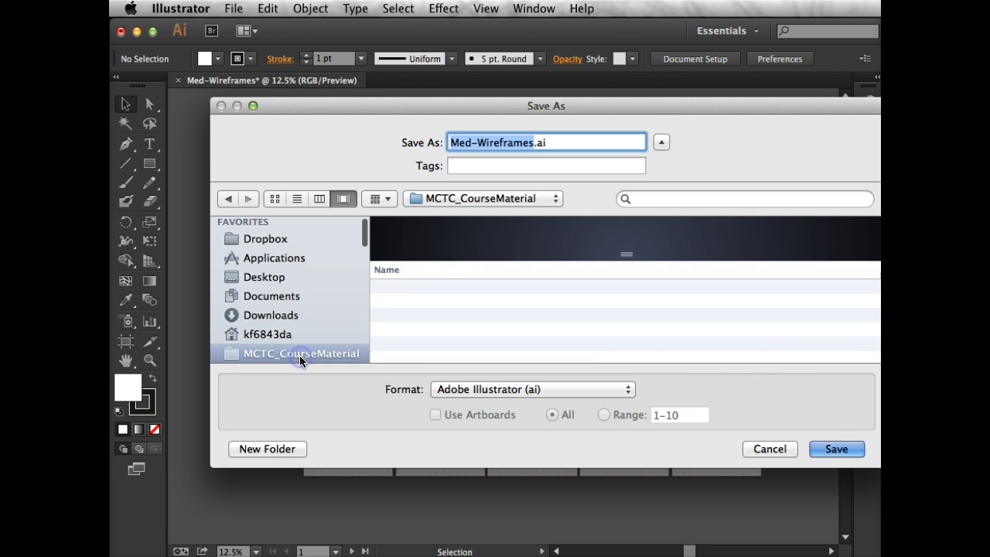
pyautogui.scroll(-10, 464, 321)
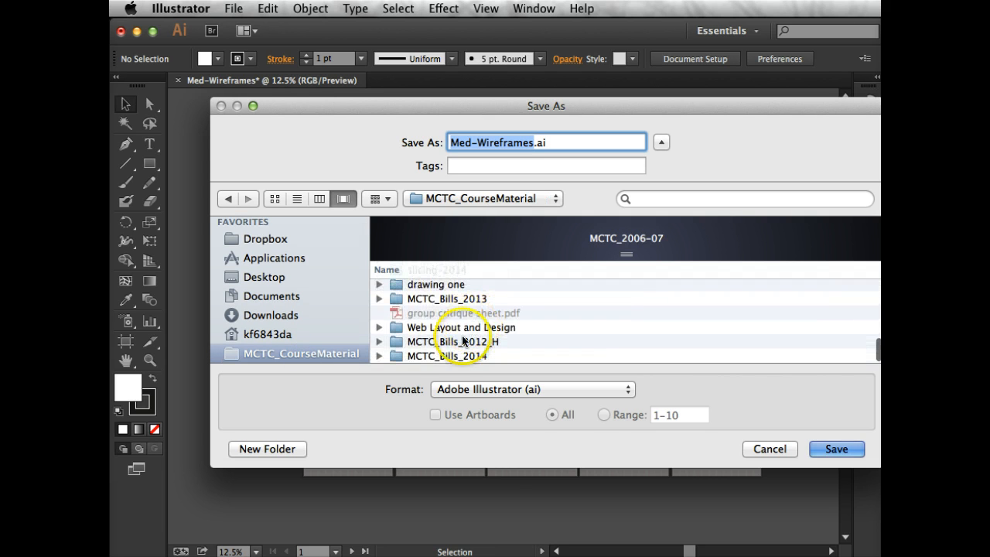
pyautogui.doubleClick(445, 356)
# Save Med-Wireframes.ai in the Web Layout and Design-2014 folder as an Illustrator CC file with the default options
pyautogui.scroll(-5, 498, 328)
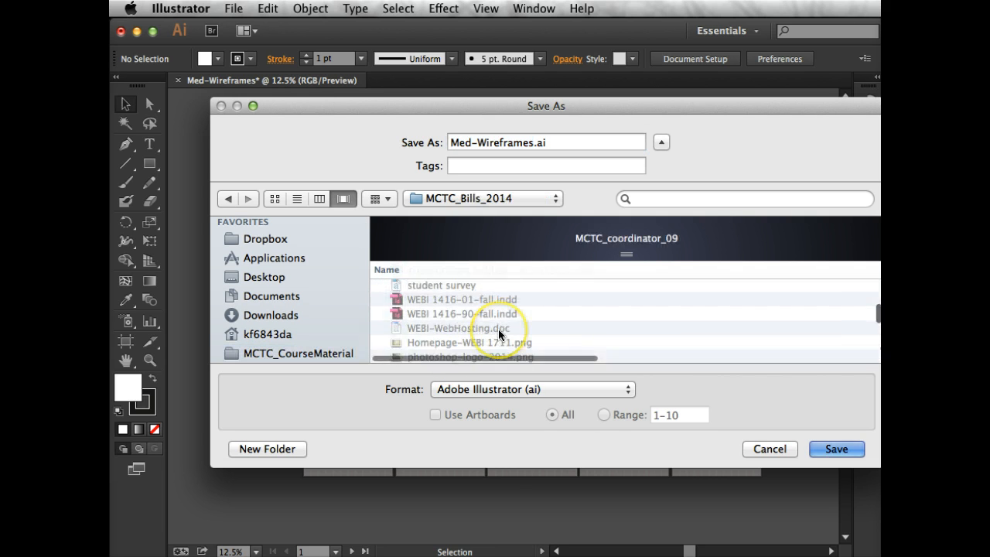
pyautogui.scroll(5, 498, 329)
pyautogui.scroll(-2, 498, 329)
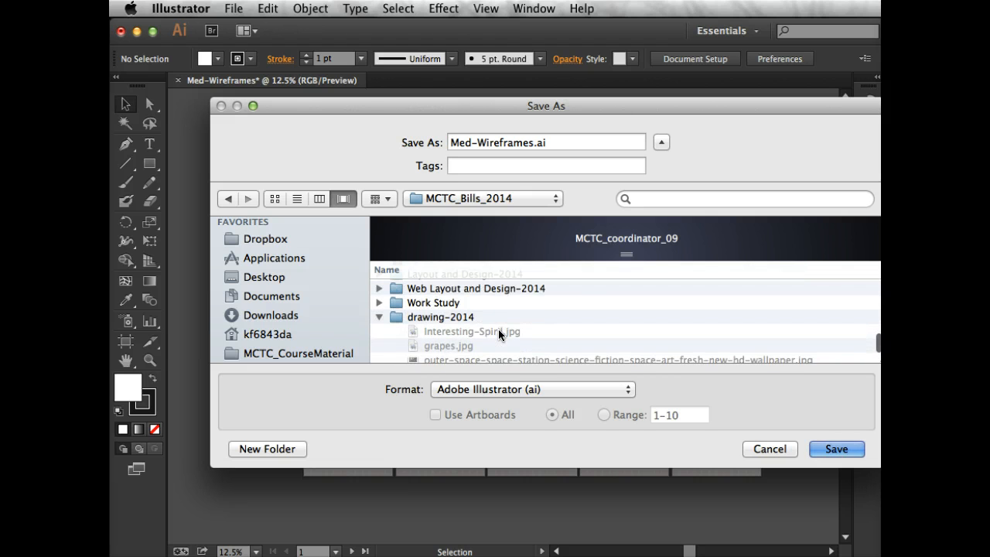
pyautogui.scroll(2, 498, 328)
pyautogui.click(499, 325)
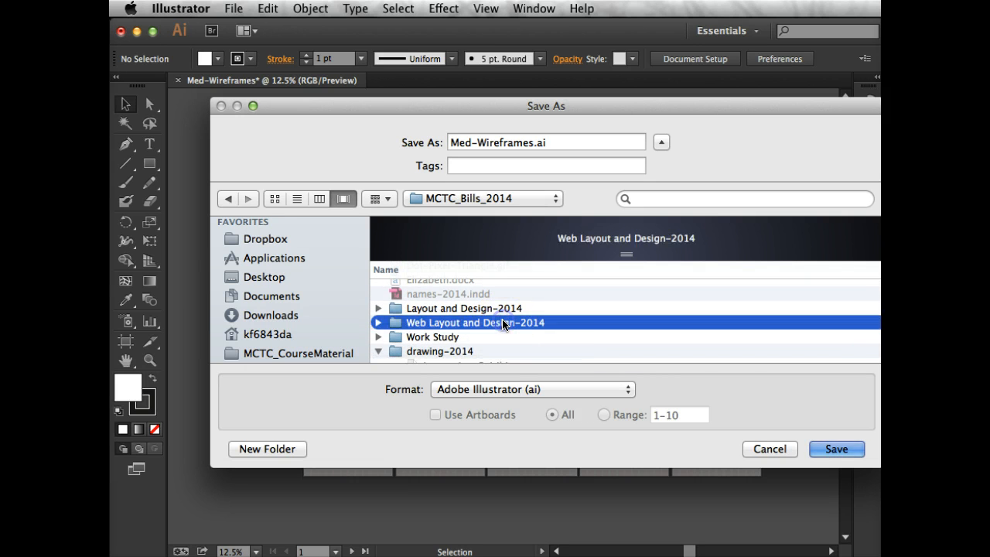
pyautogui.click(845, 452)
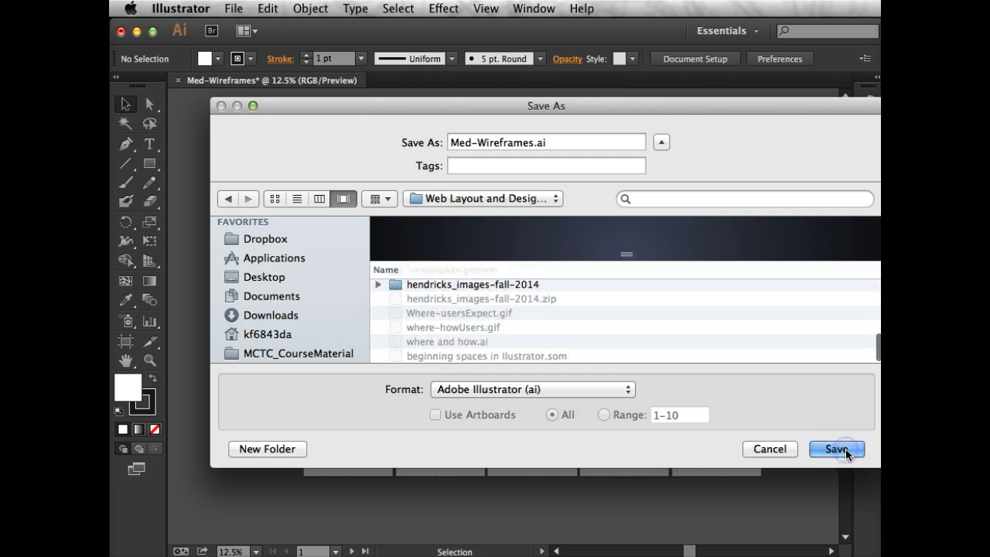
pyautogui.click(839, 448)
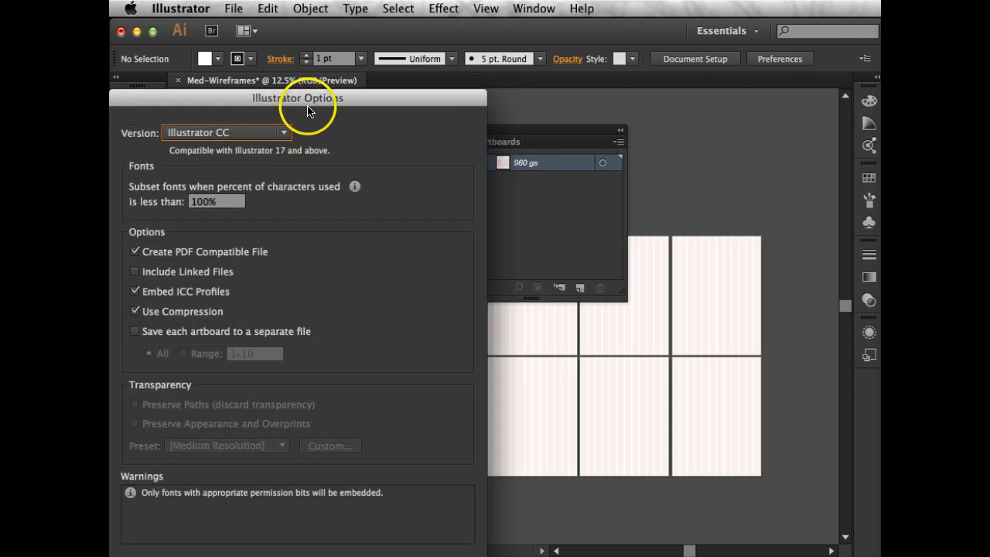
pyautogui.moveTo(310, 99); pyautogui.dragTo(465, 27)
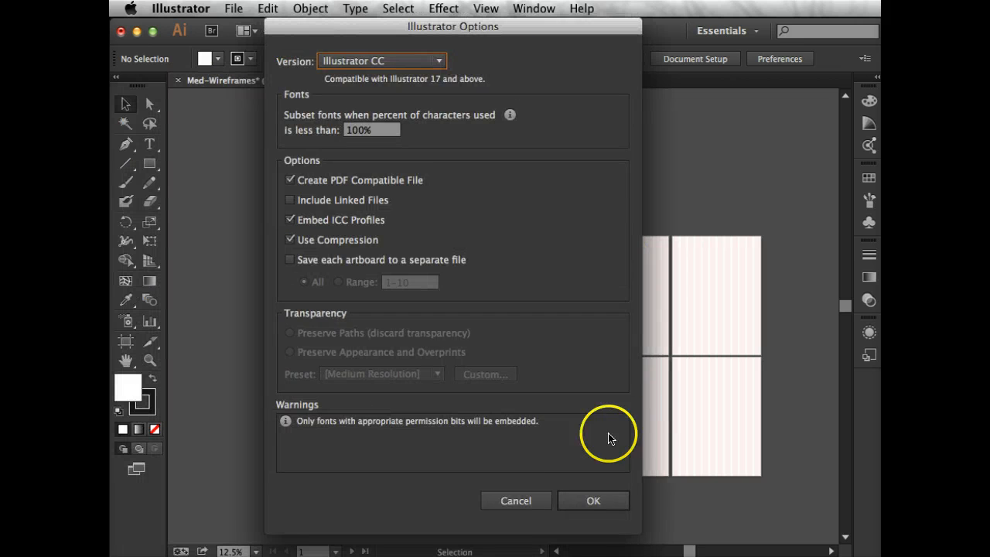
pyautogui.click(582, 501)
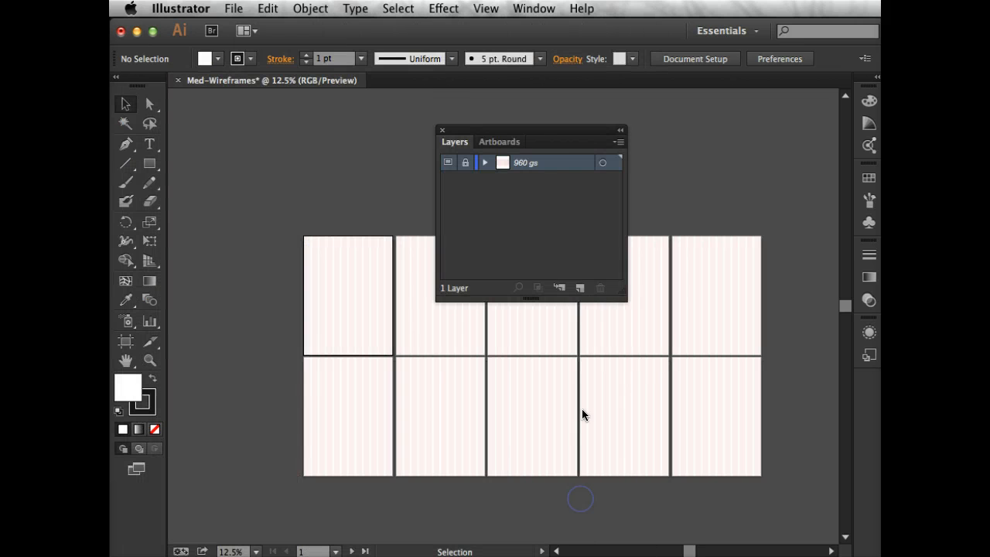
# Move the Layers panel clear of the middle artboards and examine the contents of the 960 gs layer
pyautogui.moveTo(458, 130); pyautogui.dragTo(620, 101)
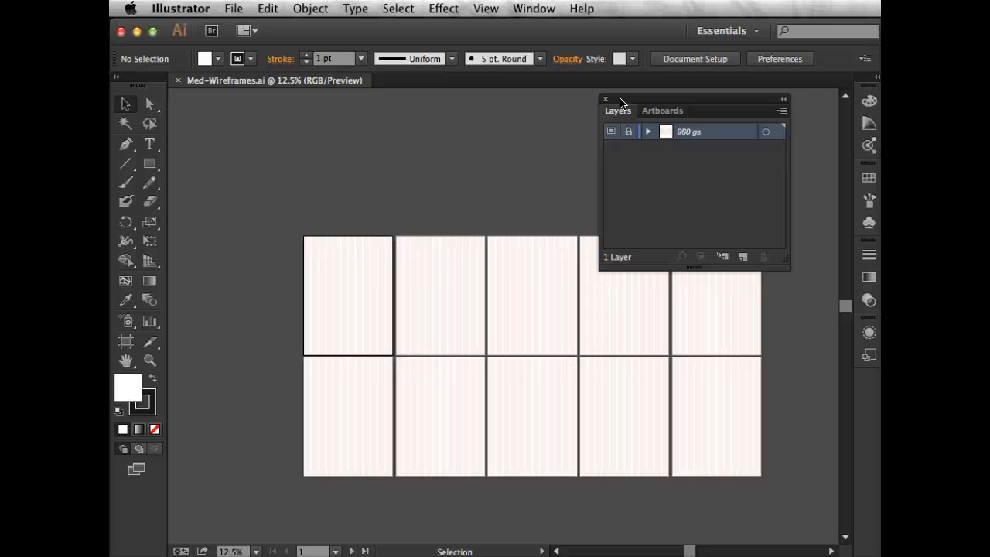
pyautogui.click(648, 131)
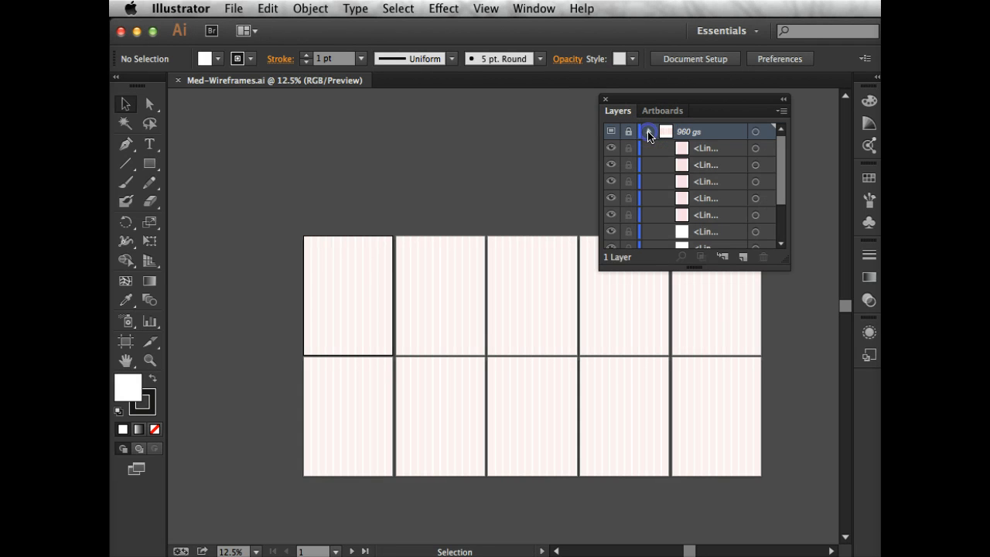
pyautogui.click(648, 131)
pyautogui.click(648, 131)
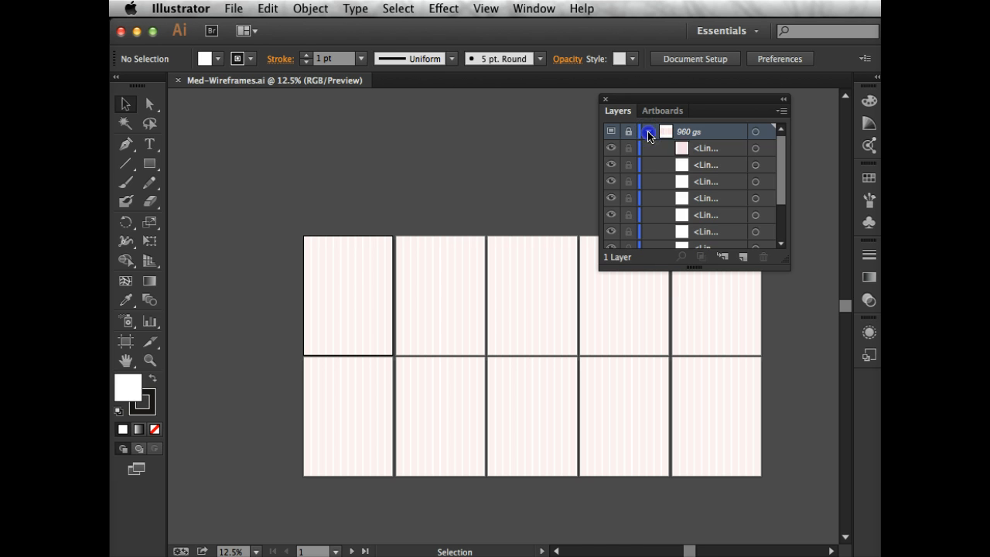
pyautogui.click(648, 131)
# Review the layer options of the 960 gs template layer
pyautogui.doubleClick(681, 132)
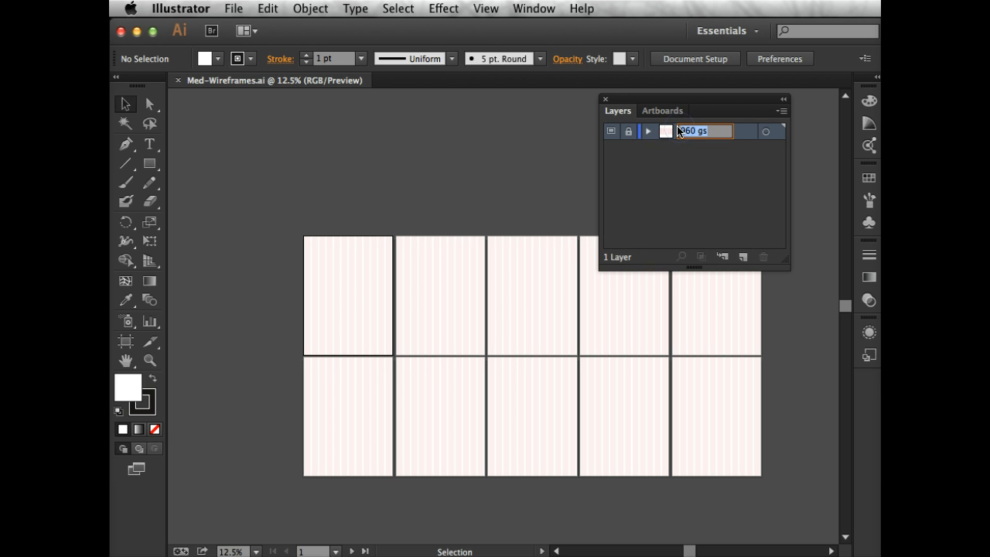
pyautogui.doubleClick(731, 131)
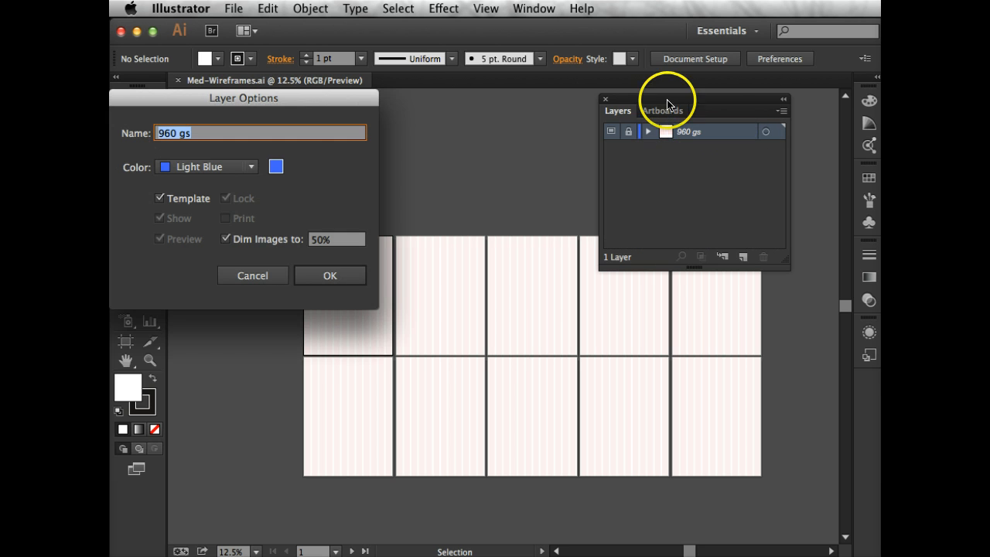
pyautogui.moveTo(316, 96); pyautogui.dragTo(418, 95)
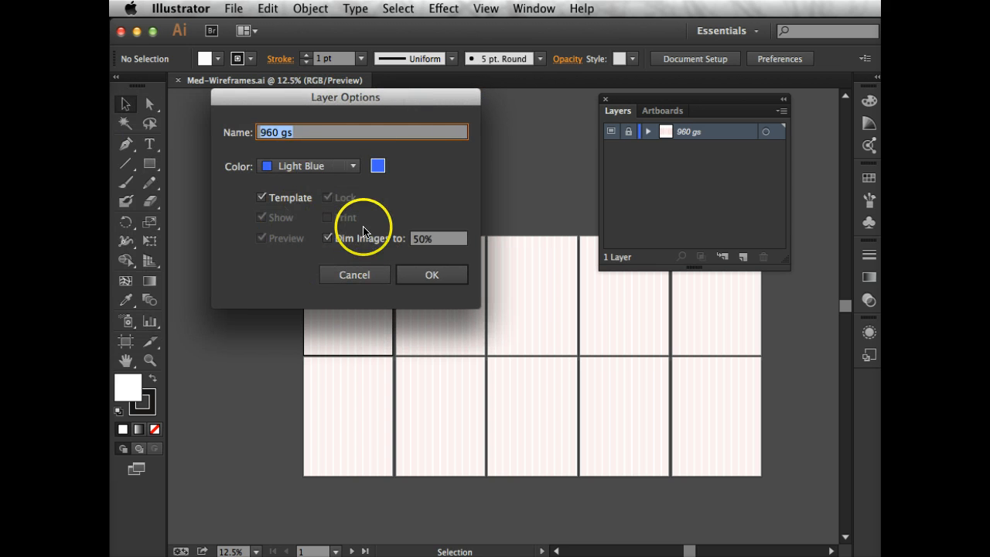
pyautogui.click(415, 274)
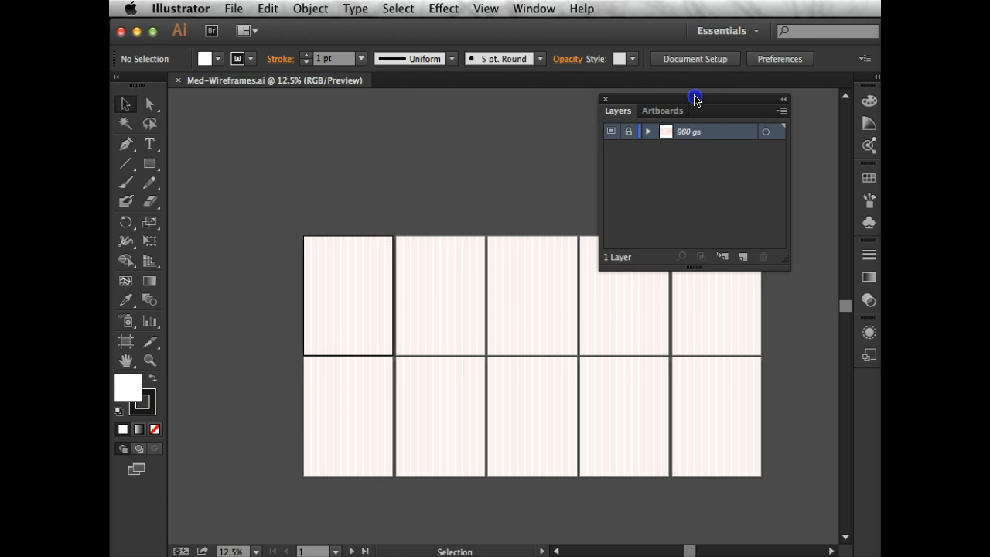
# Add ten new layers above the 960 gs template layer
pyautogui.moveTo(694, 99); pyautogui.dragTo(596, 128)
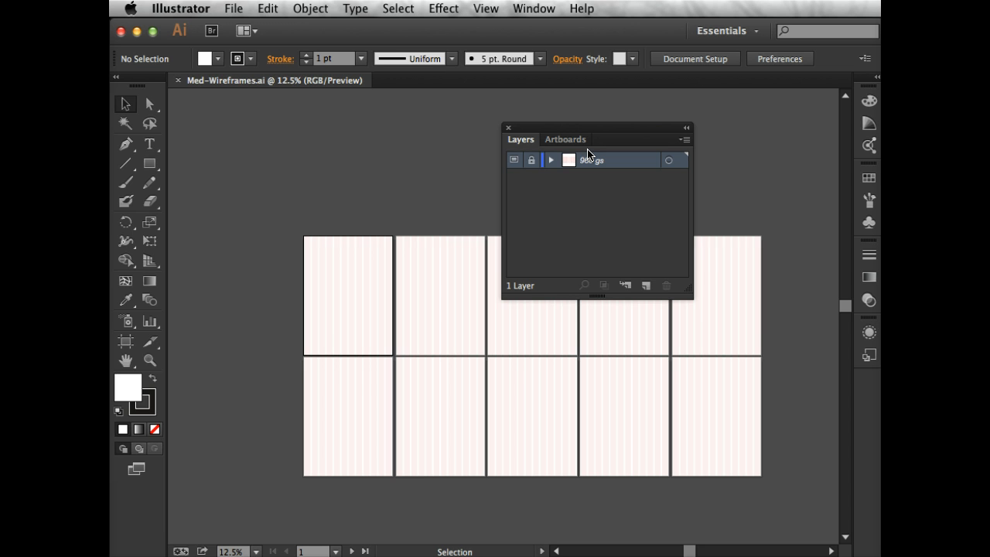
pyautogui.click(646, 287)
pyautogui.click(646, 286)
pyautogui.click(646, 287)
pyautogui.click(645, 286)
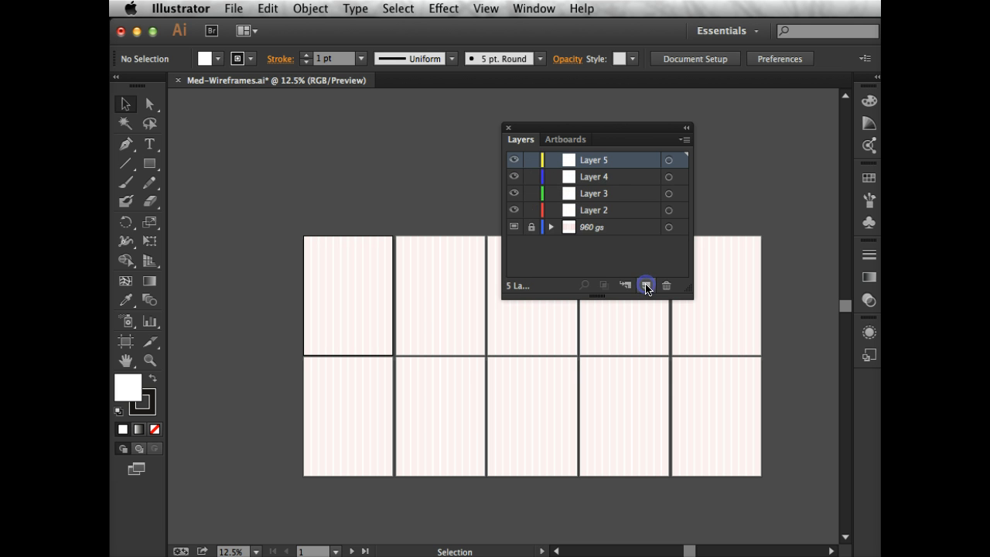
pyautogui.click(646, 286)
pyautogui.click(646, 286)
pyautogui.click(645, 286)
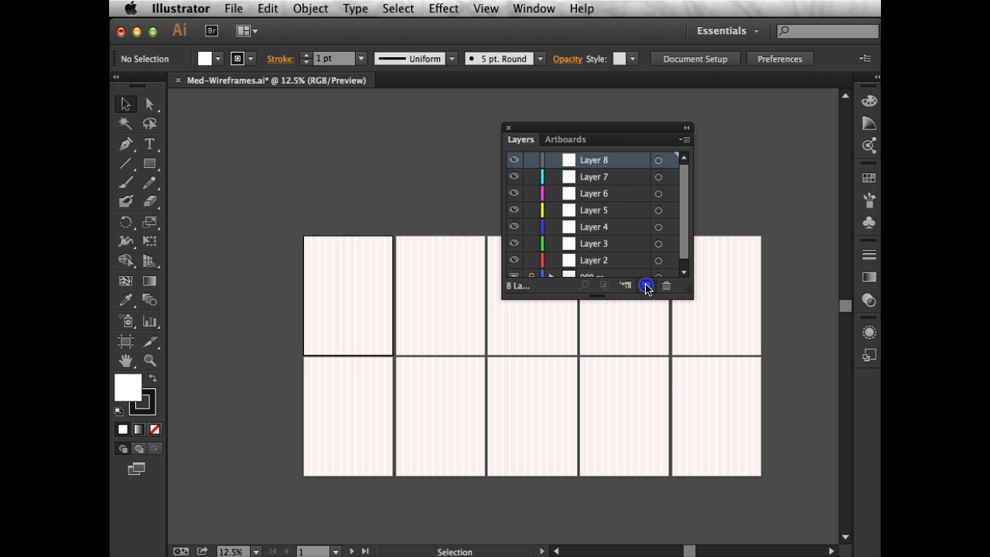
pyautogui.click(646, 286)
pyautogui.click(646, 287)
pyautogui.click(646, 286)
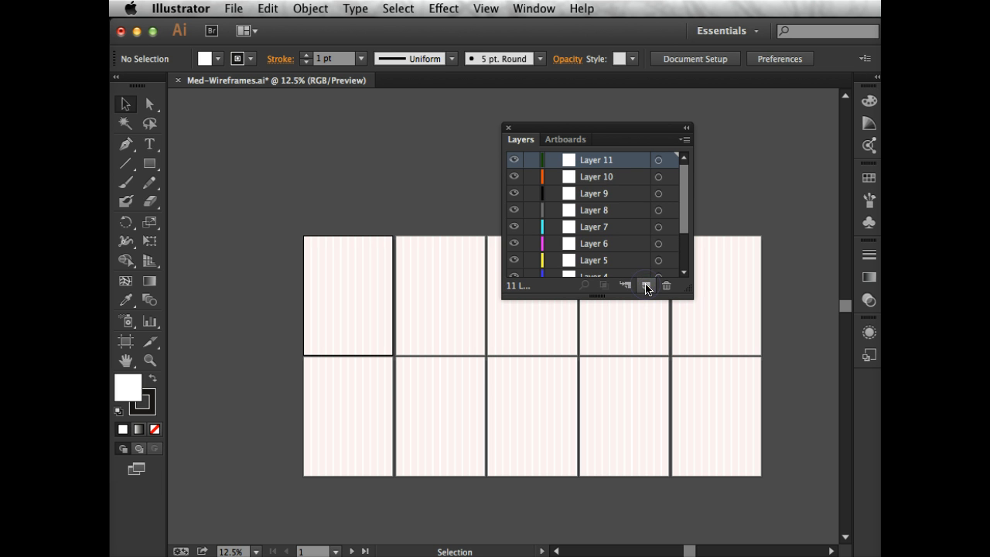
# Enter wf-01 as the name of Layer 2, directly above 960 gs, and copy that text as the base name
pyautogui.scroll(-3, 621, 168)
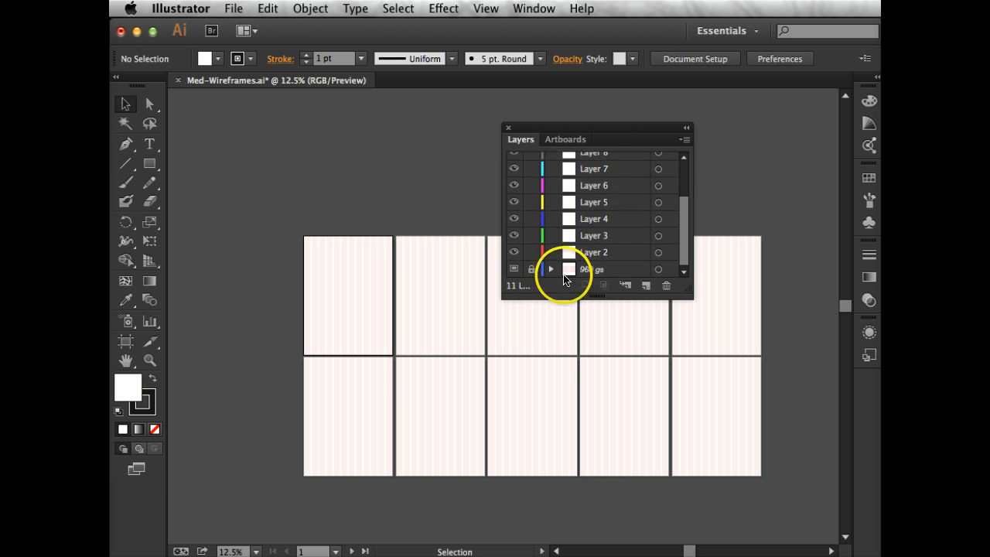
pyautogui.click(596, 256)
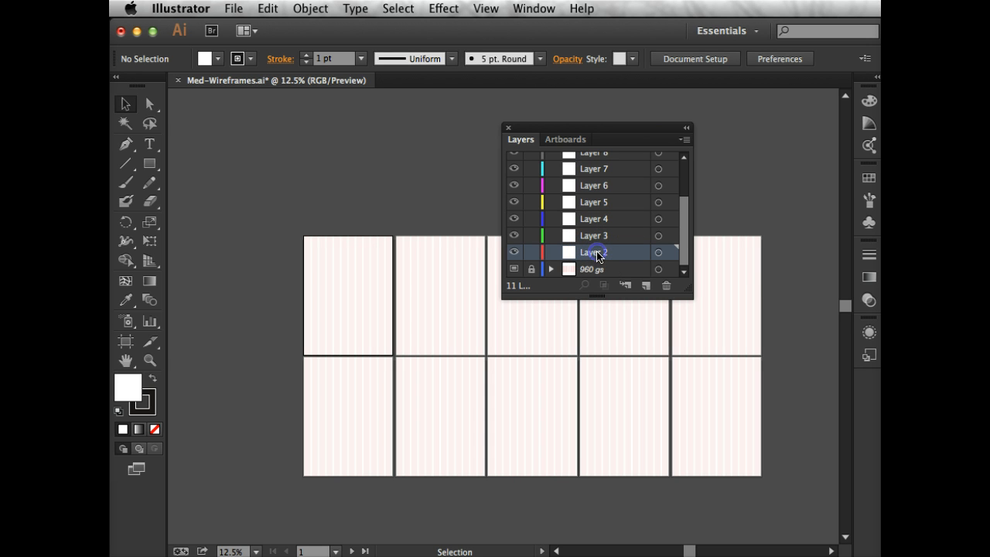
pyautogui.doubleClick(596, 256)
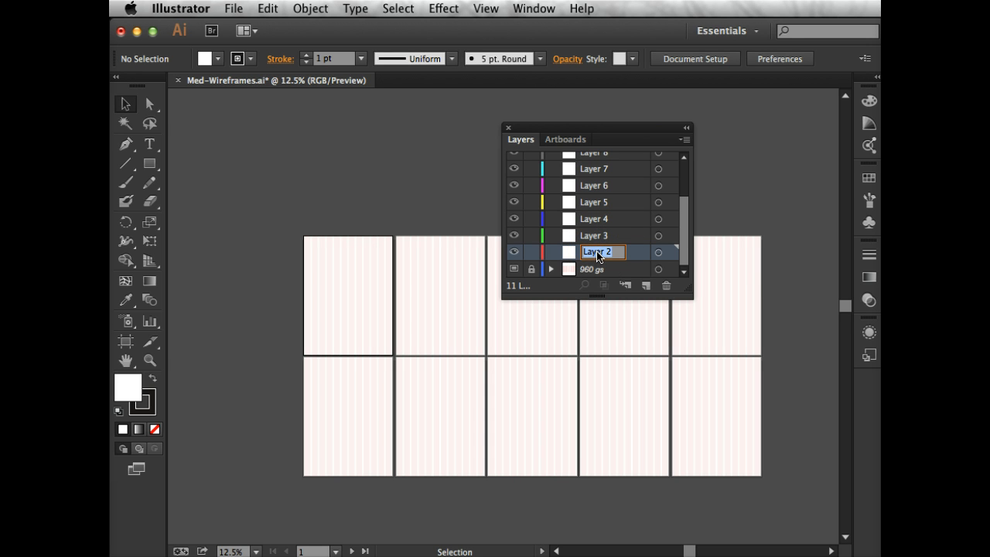
pyautogui.write('W')
pyautogui.moveTo(620, 251); pyautogui.dragTo(519, 234)
pyautogui.press('super+c')
pyautogui.click(585, 236)
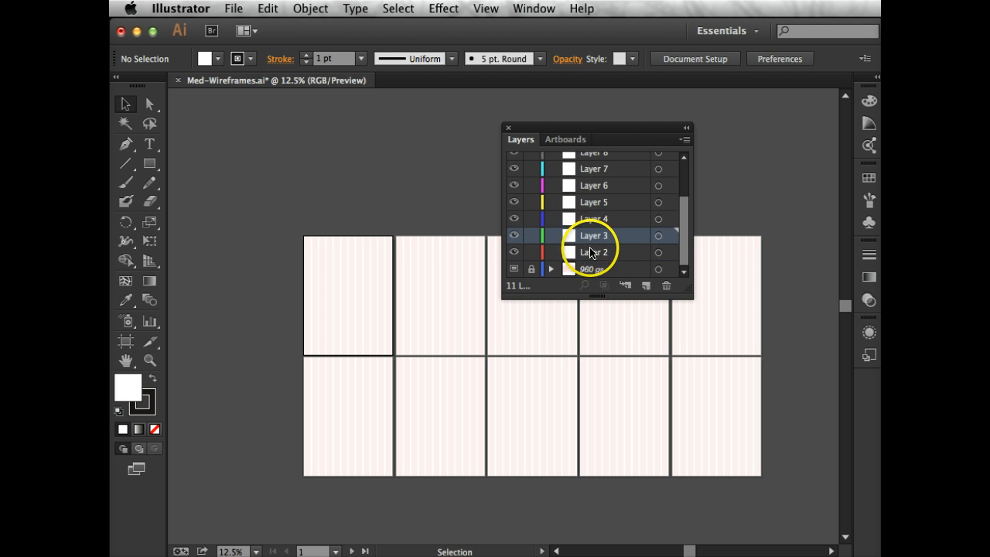
# Rename Layer 2 as wf-02 using the copied base name
pyautogui.doubleClick(591, 252)
pyautogui.press('super+v')
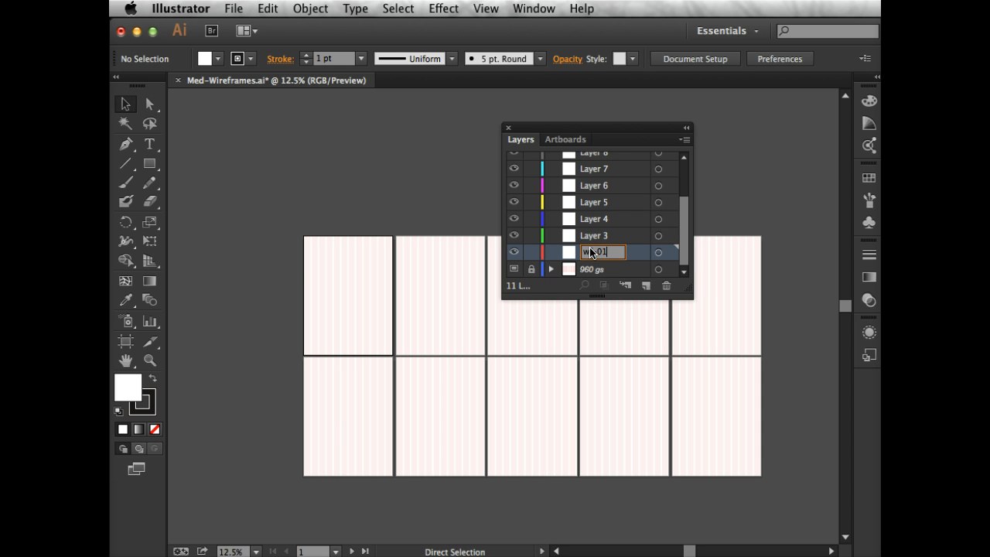
pyautogui.write('2')
# Rename Layer 3 as wf-03 and Layer 4 as wf-04, reusing the copied base name
pyautogui.click(596, 236)
pyautogui.doubleClick(596, 236)
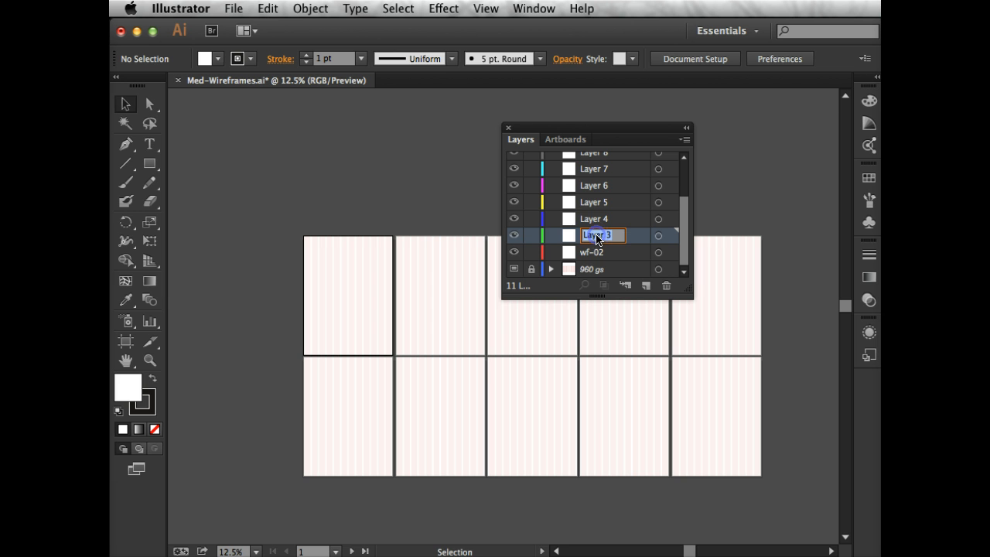
pyautogui.press('super+v')
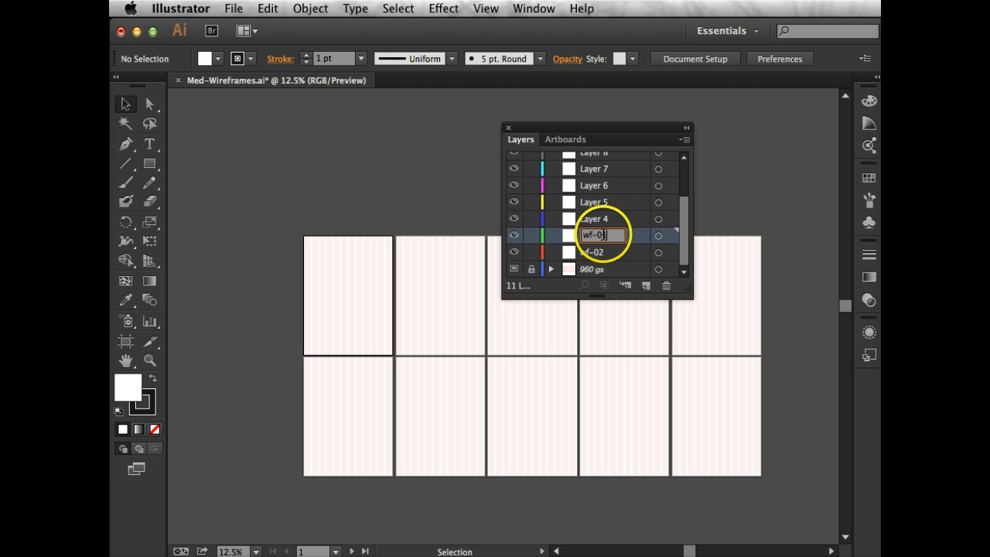
pyautogui.doubleClick(598, 219)
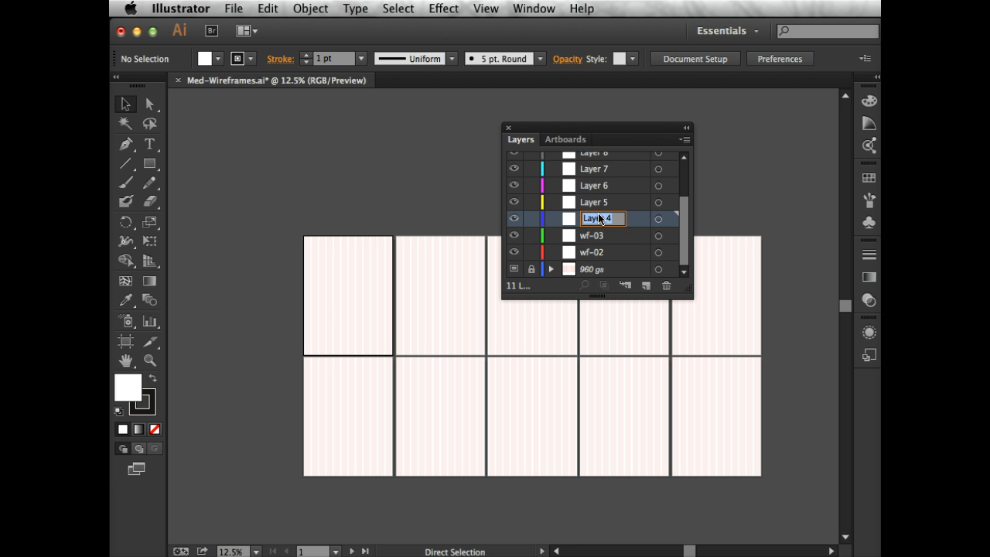
pyautogui.press('super+v')
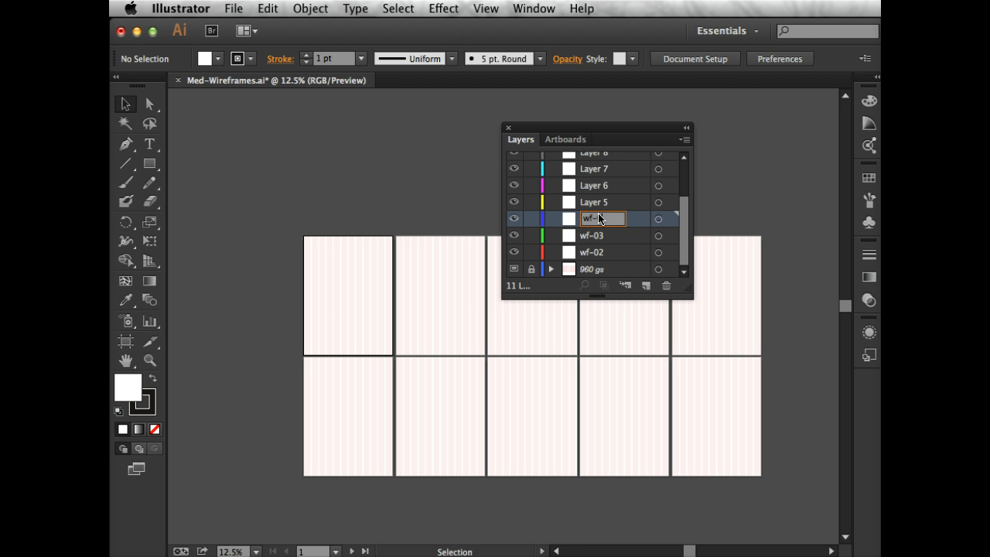
# Rename Layer 5 as wf-05 and Layer 6 as wf-06, reusing the copied base name
pyautogui.doubleClick(593, 202)
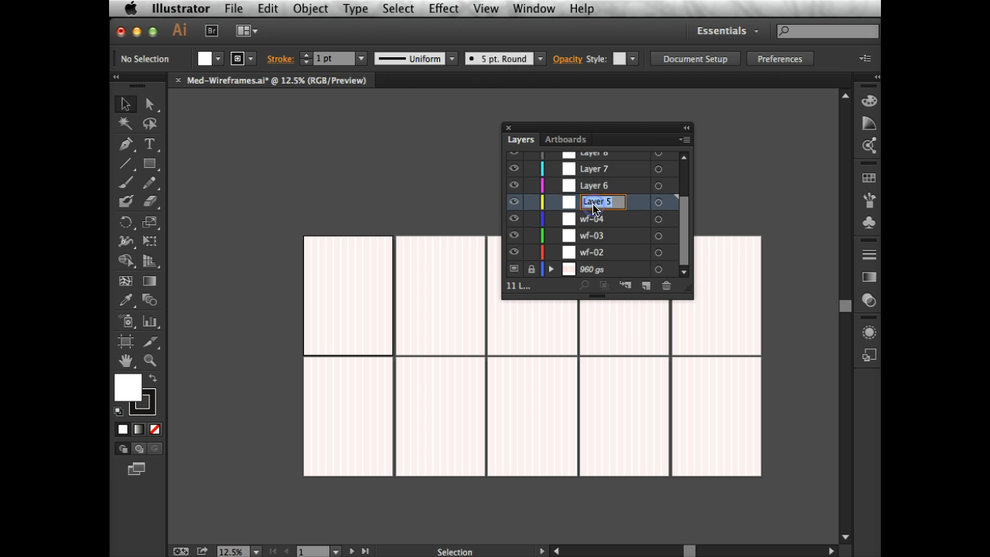
pyautogui.press('super+v')
pyautogui.write('1')
pyautogui.doubleClick(602, 187)
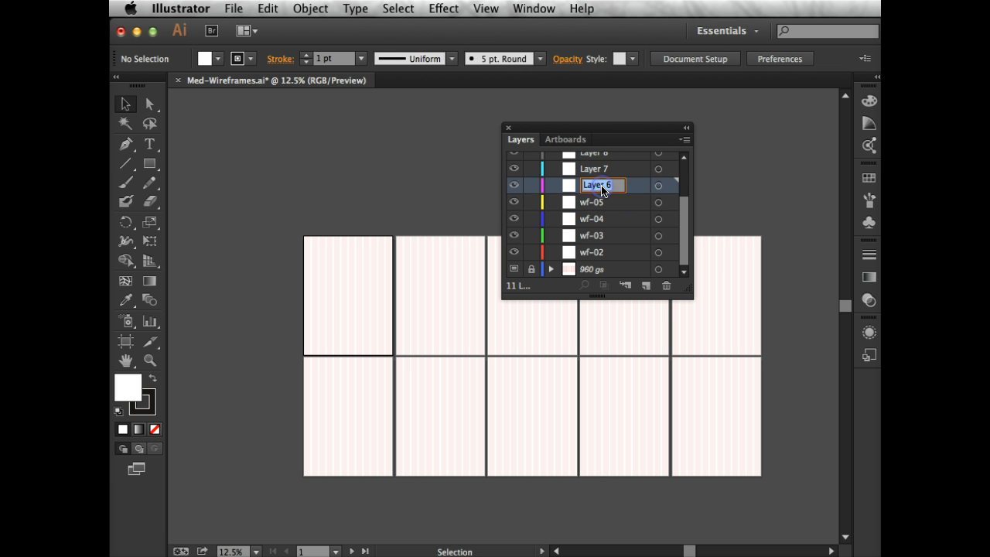
pyautogui.press('super+v')
pyautogui.write('6')
# Rename Layer 7 as wf-07, reusing the copied base name
pyautogui.click(592, 170)
pyautogui.doubleClick(592, 171)
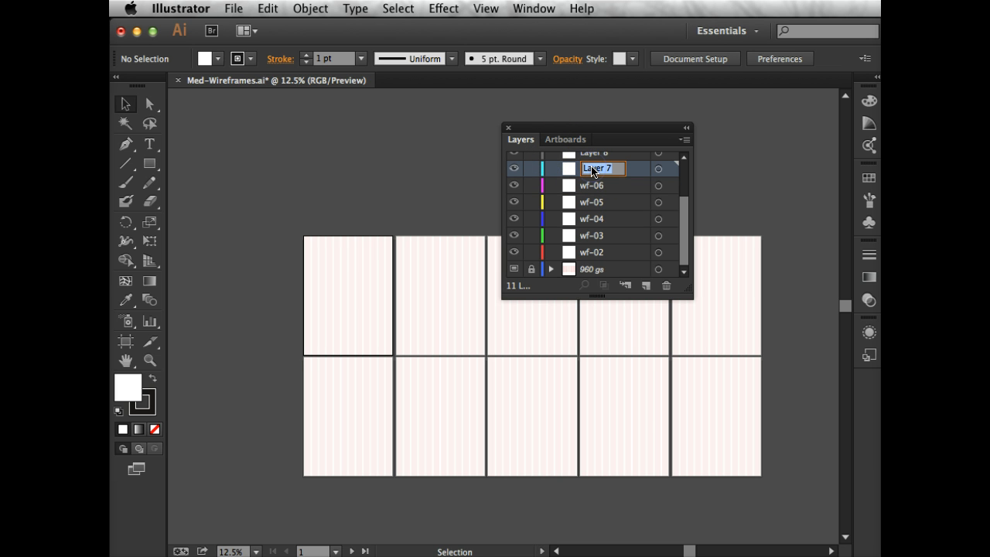
pyautogui.press('super+v')
pyautogui.write('1')
pyautogui.scroll(3, 601, 221)
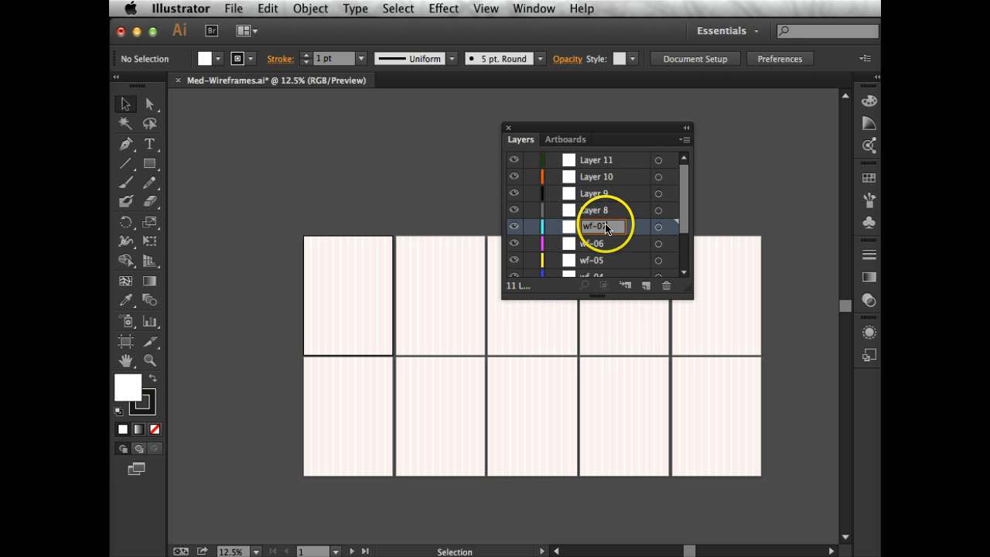
# Rename Layer 8 as wf-08 and Layer 9 as wf-09, reusing the copied base name
pyautogui.click(599, 212)
pyautogui.doubleClick(600, 211)
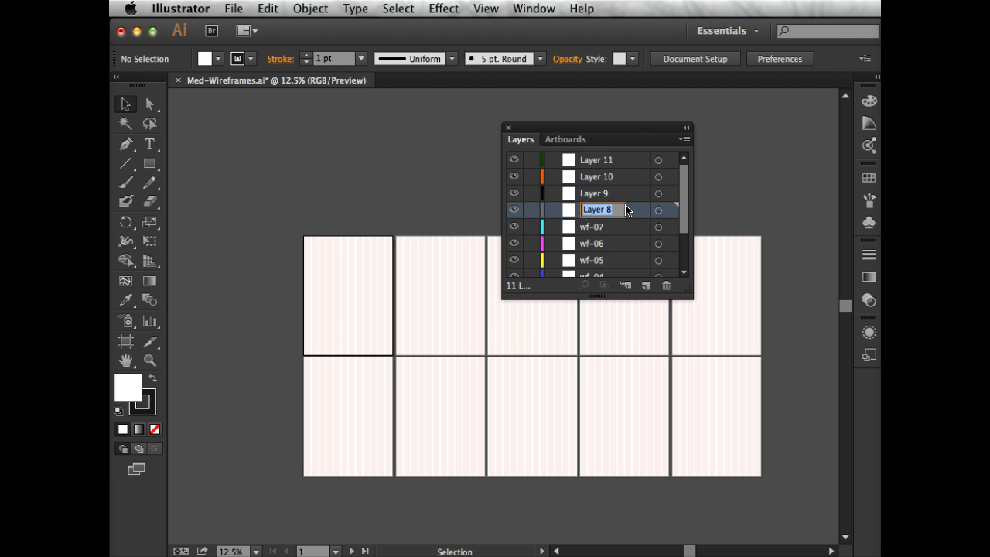
pyautogui.press('super+v')
pyautogui.write('1')
pyautogui.doubleClick(598, 193)
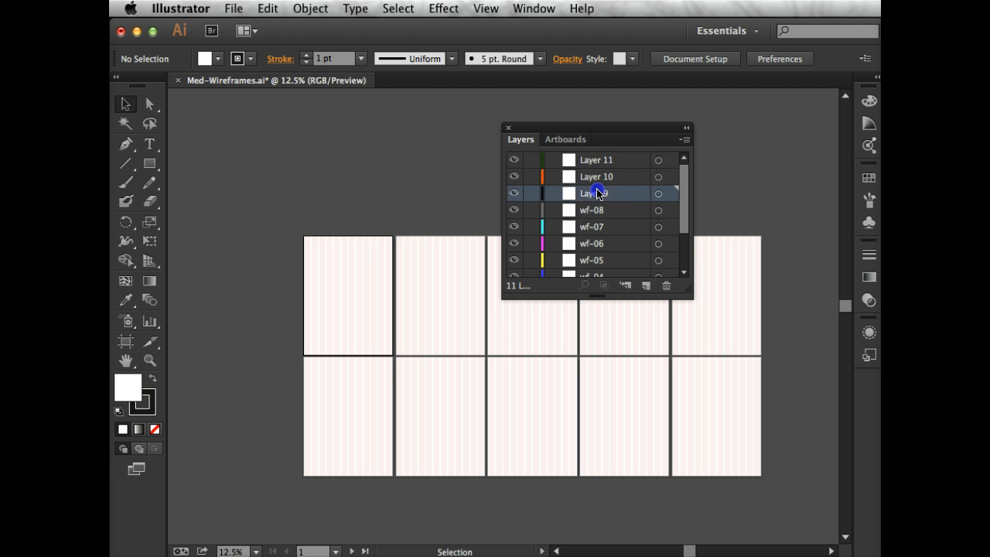
pyautogui.press('super+v')
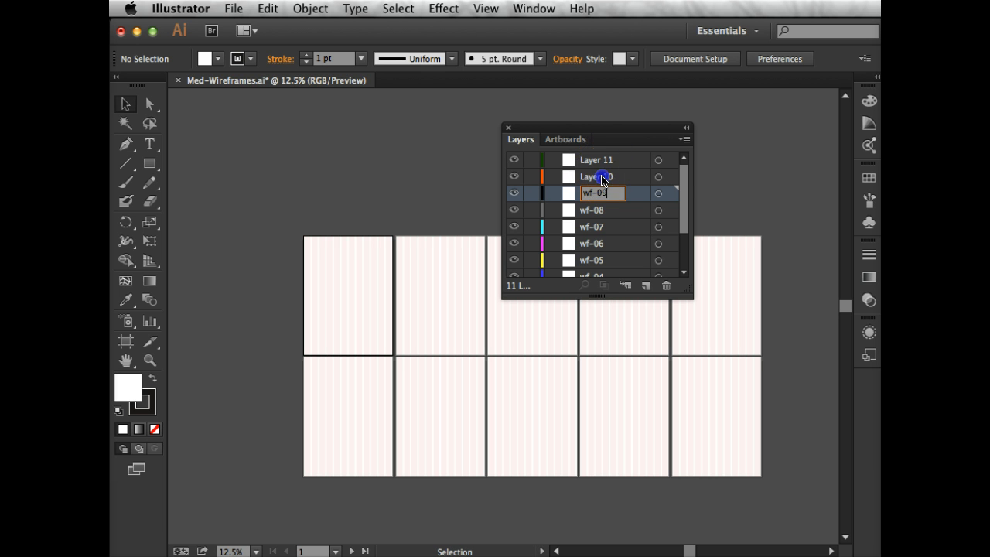
# Rename Layer 10 as wf-10 and Layer 11 as wf-01, reusing the copied base name
pyautogui.doubleClick(602, 177)
pyautogui.press('super+v')
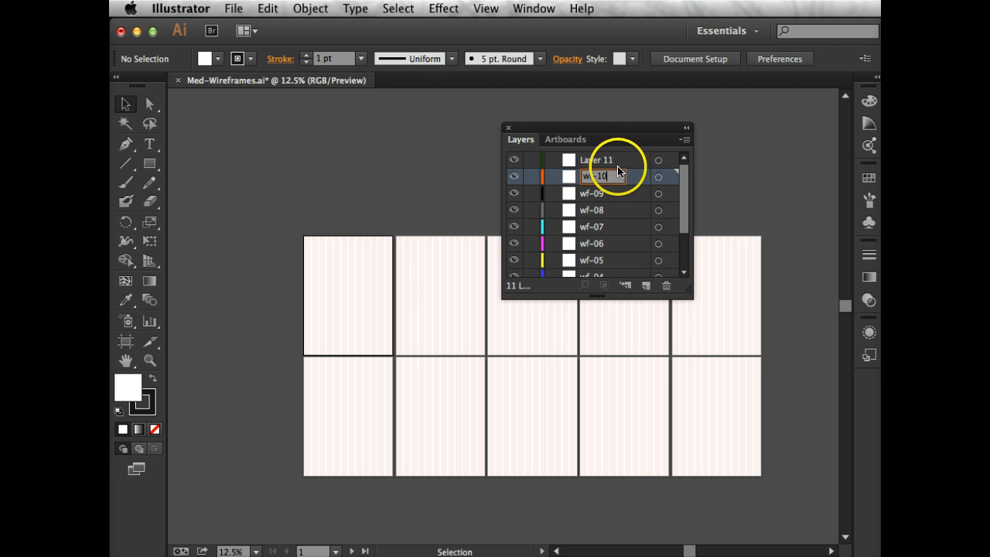
pyautogui.doubleClick(609, 160)
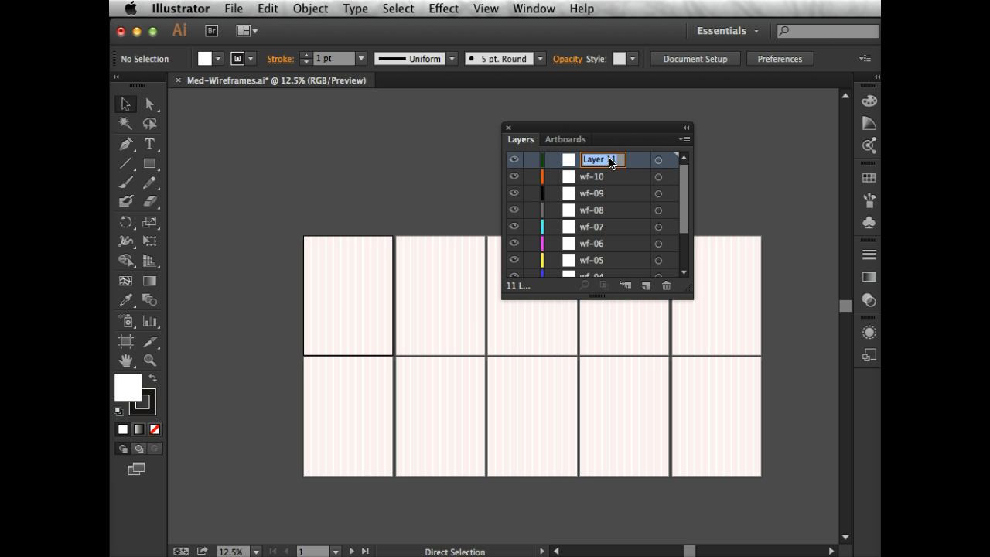
pyautogui.write('wf-0')
pyautogui.write('1')
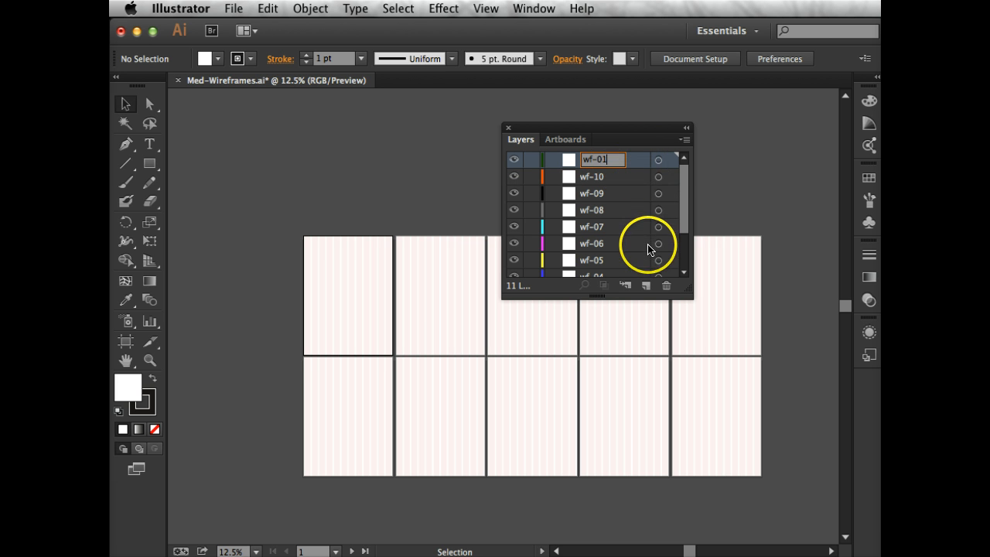
# Move the wf-01 layer down the layer stack to sit between wf-02 and the 960 gs template layer
pyautogui.click(685, 208)
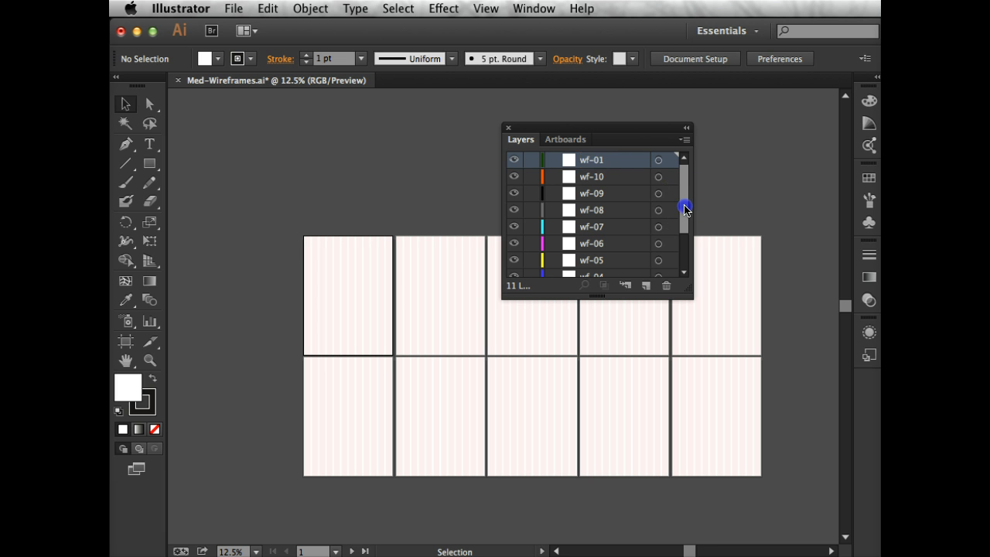
pyautogui.moveTo(675, 271); pyautogui.dragTo(671, 78)
pyautogui.moveTo(618, 160); pyautogui.dragTo(610, 255)
pyautogui.scroll(2, 613, 185)
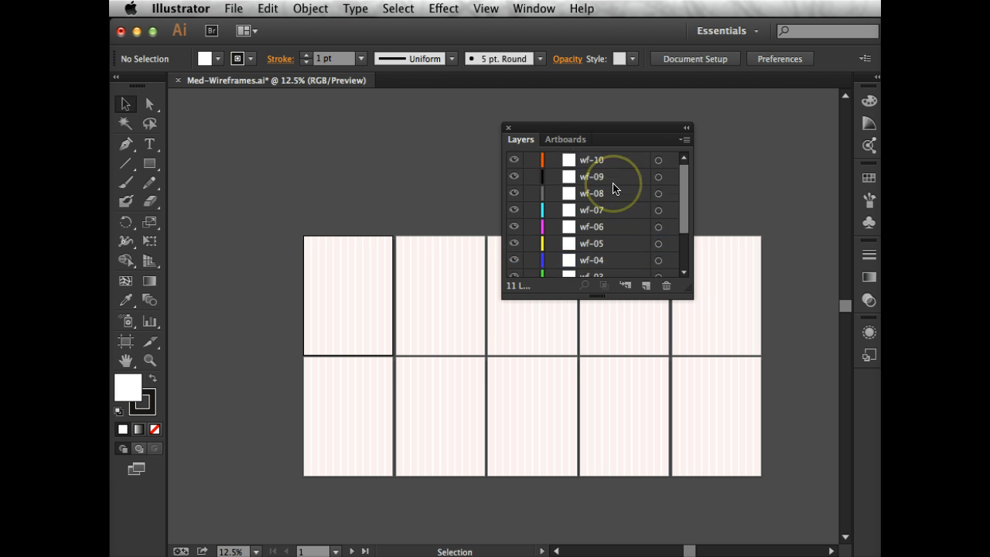
pyautogui.scroll(-3, 614, 190)
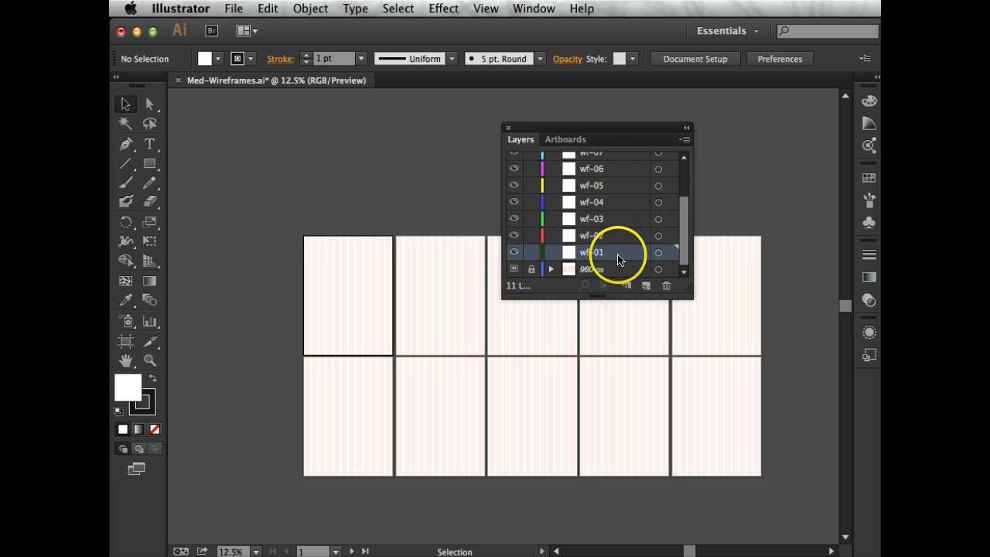
# Lock the wireframe layers wf-02 through wf-10, leaving wf-01 editable
pyautogui.click(526, 235)
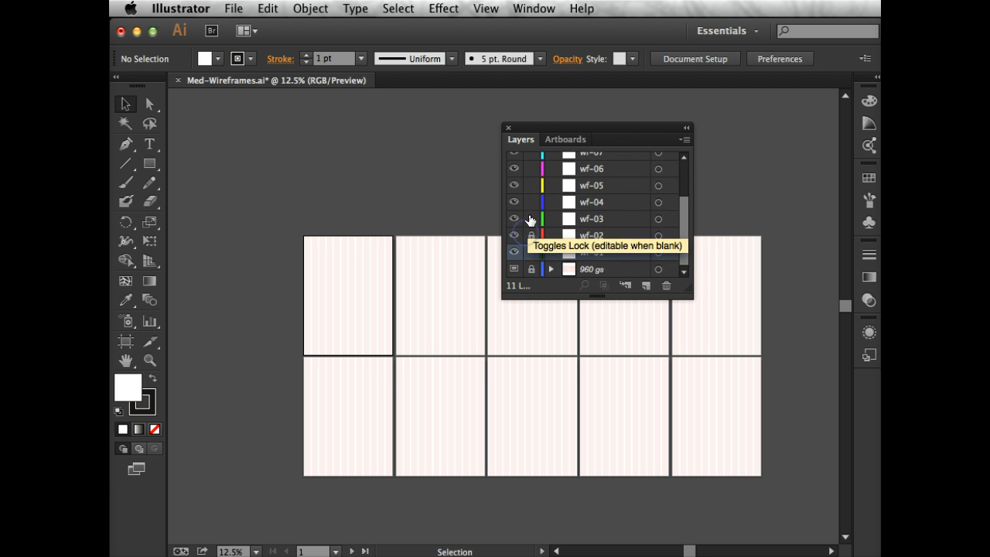
pyautogui.click(531, 218)
pyautogui.click(531, 203)
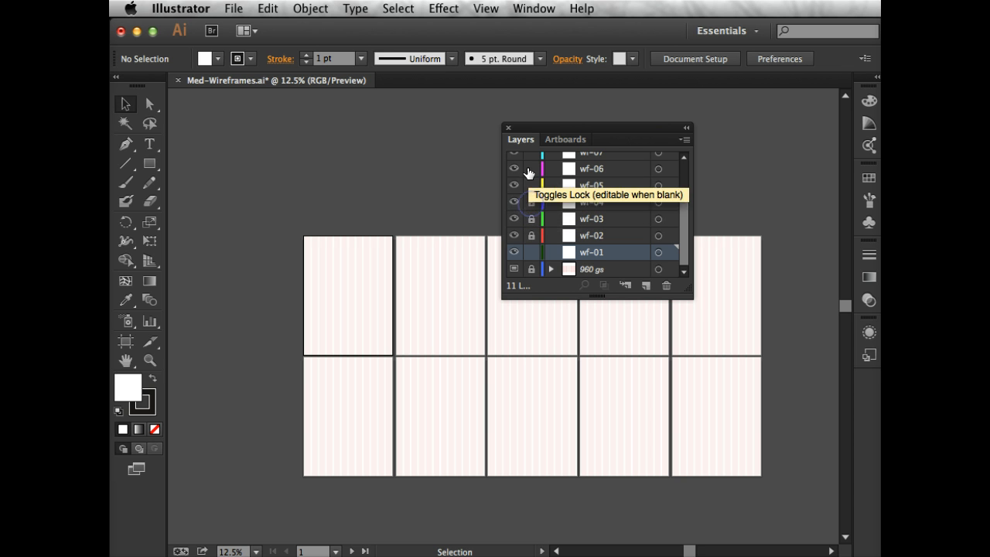
pyautogui.click(531, 185)
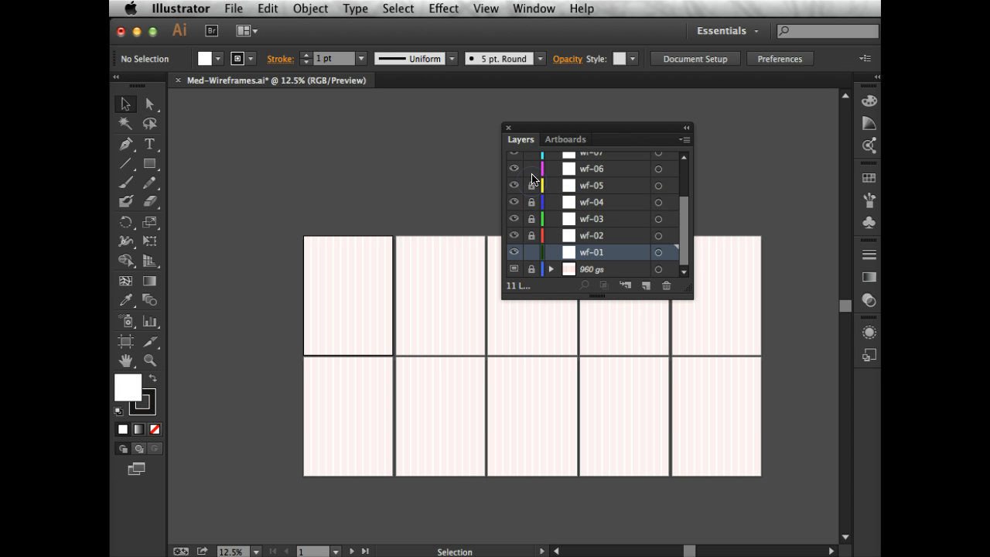
pyautogui.moveTo(532, 175); pyautogui.dragTo(537, 205)
pyautogui.scroll(3, 538, 163)
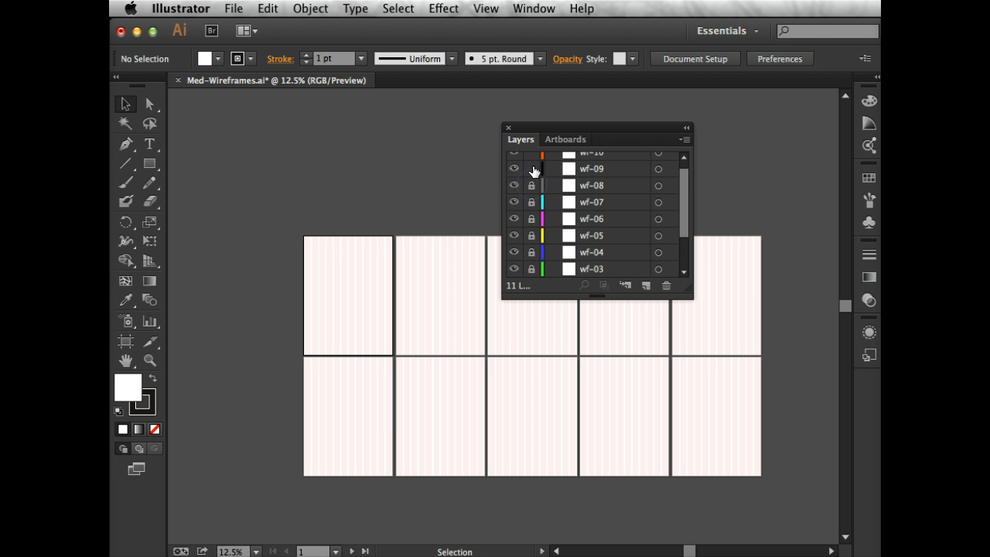
pyautogui.click(532, 170)
pyautogui.scroll(1, 535, 171)
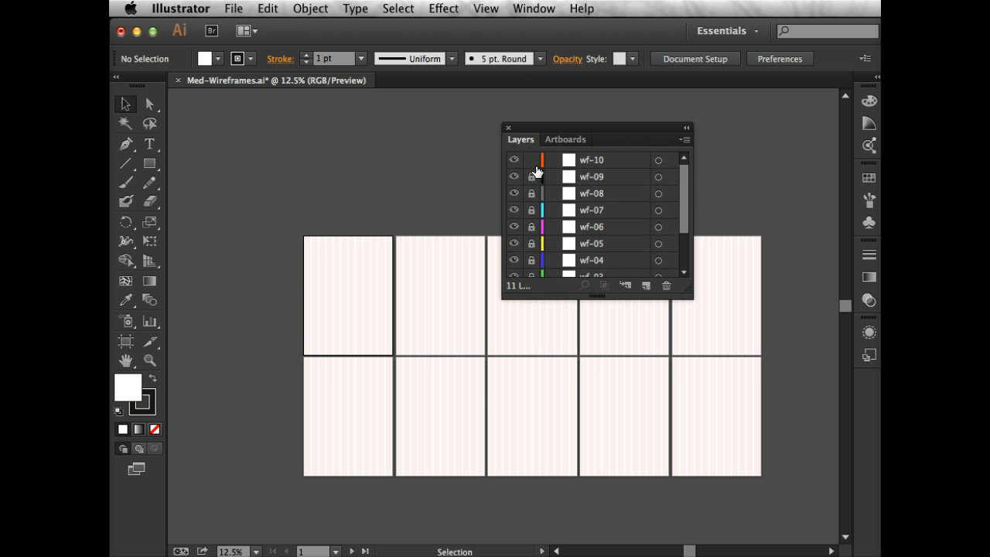
pyautogui.click(535, 163)
# Target the unlocked wf-01 layer as the active layer for drawing
pyautogui.scroll(-3, 637, 180)
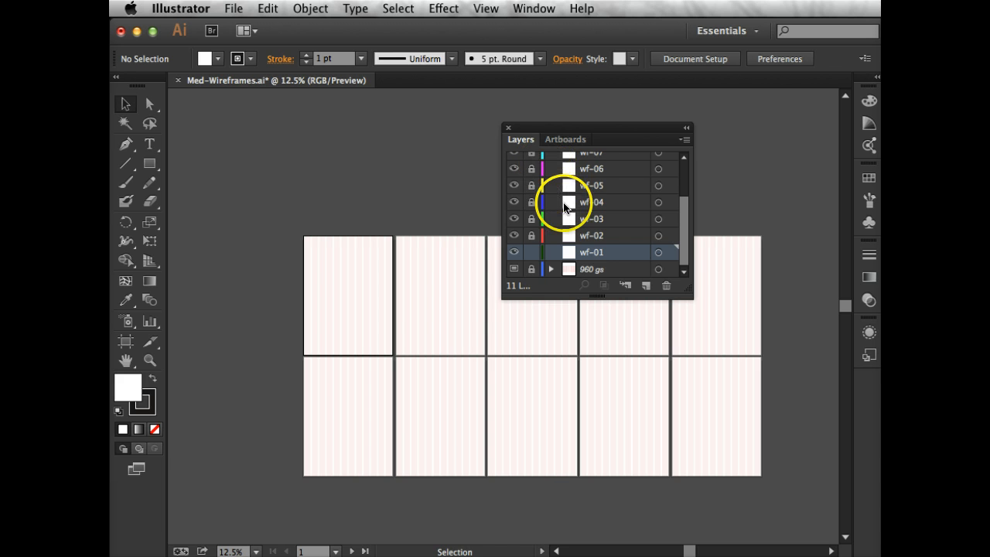
pyautogui.click(658, 255)
pyautogui.click(659, 255)
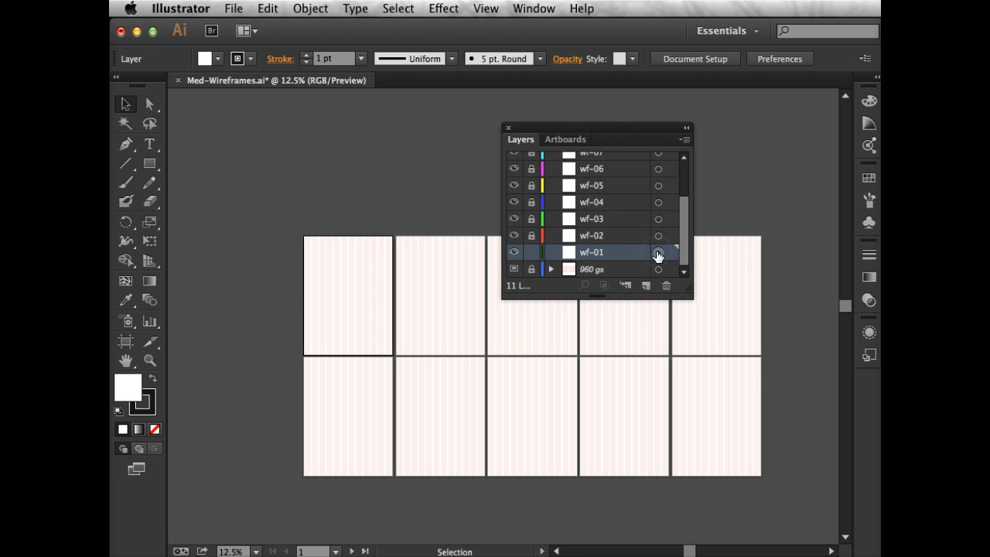
pyautogui.click(634, 255)
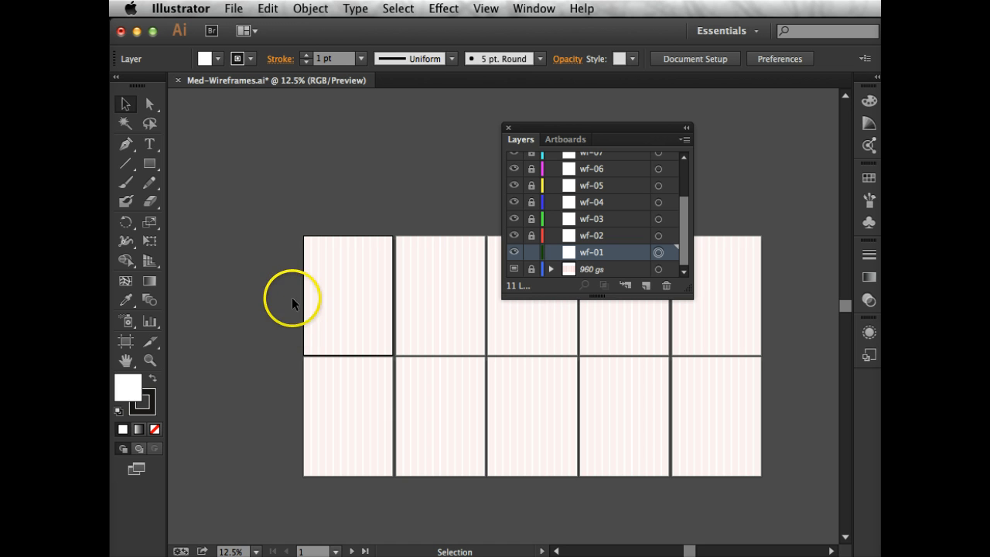
# Collapse the floating Layers and Artboards group to icons and dock it among the other collapsed groups
pyautogui.press('super+0')
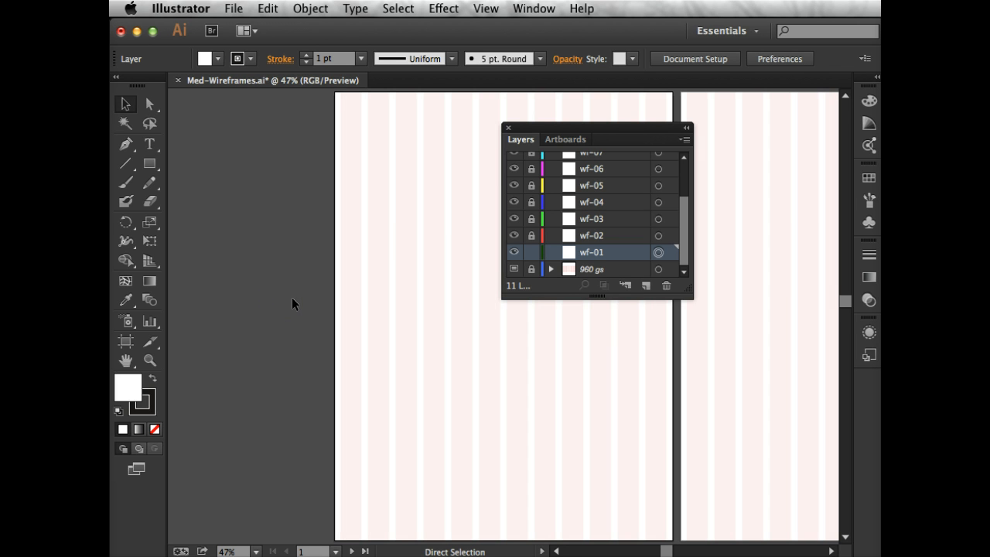
pyautogui.click(685, 128)
pyautogui.moveTo(516, 125); pyautogui.dragTo(516, 124)
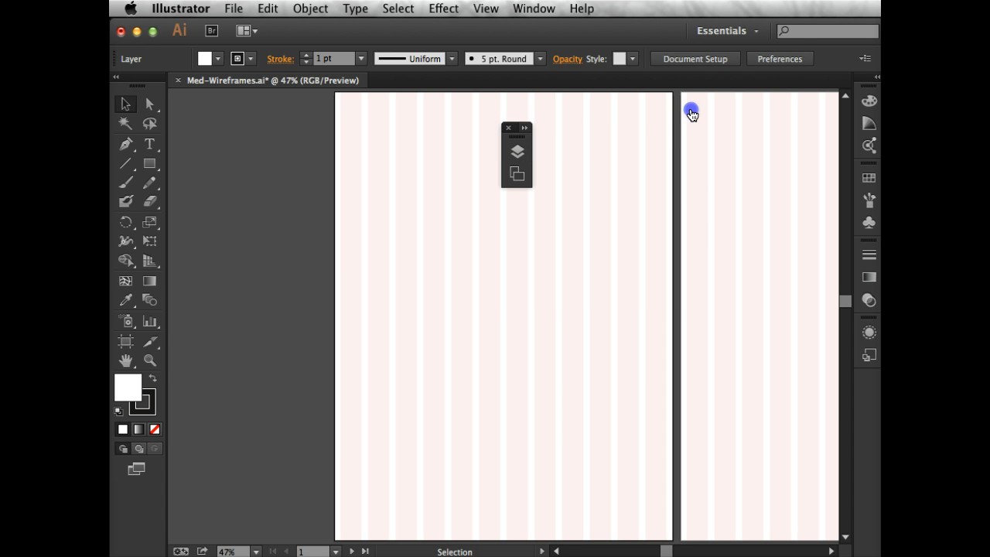
pyautogui.click(519, 125)
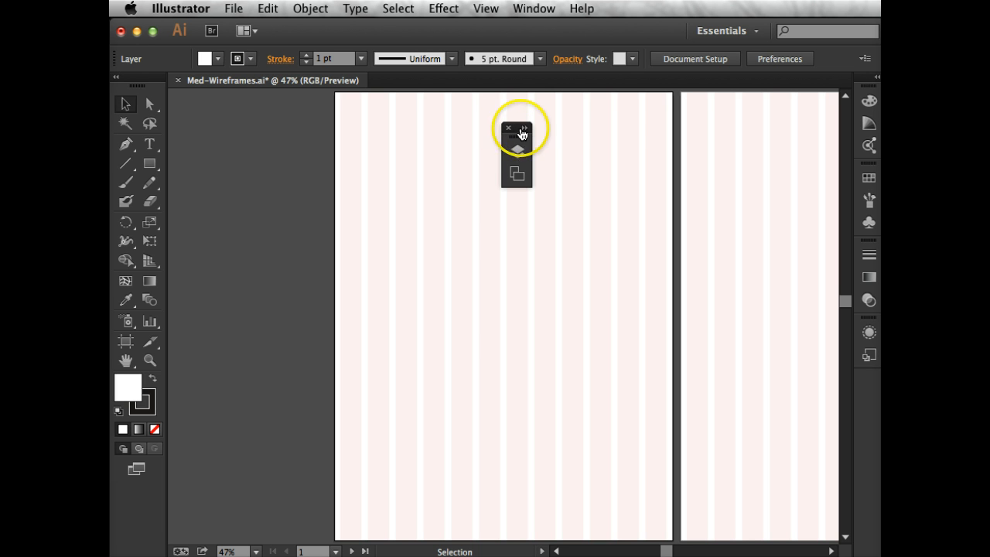
pyautogui.moveTo(517, 130); pyautogui.dragTo(863, 311)
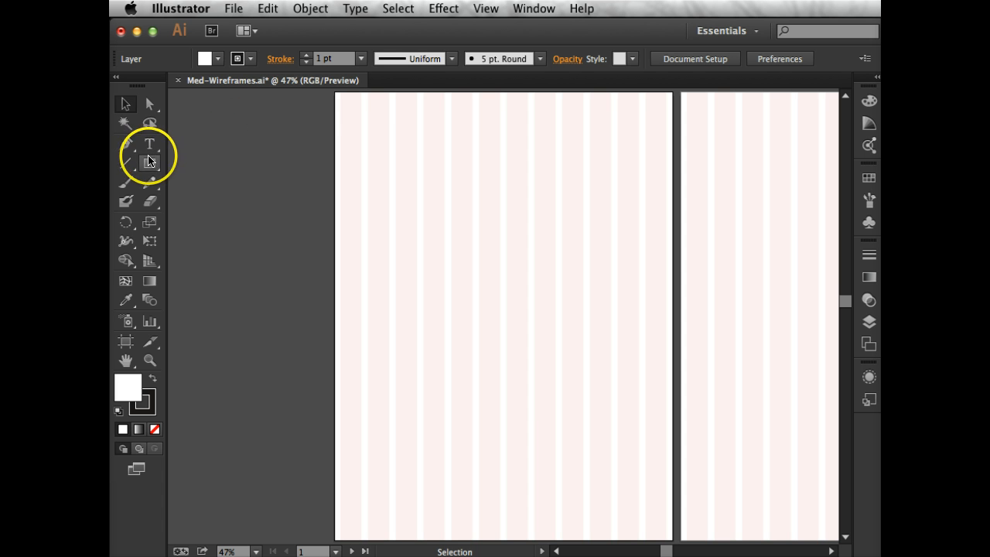
# Draw a rectangle across the full width of the first artboard's upper edge, about 906 px wide and 148 px high
pyautogui.click(149, 163)
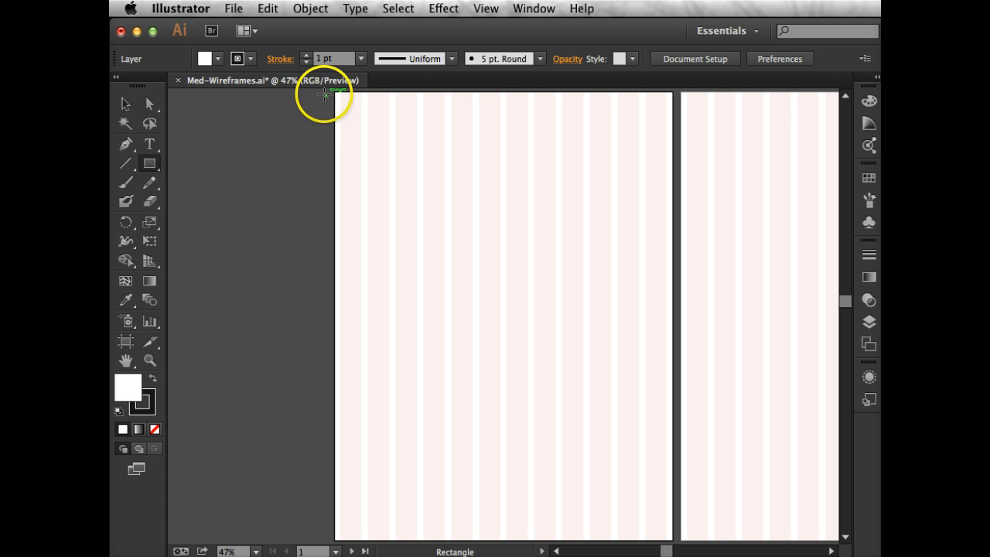
pyautogui.moveTo(333, 91); pyautogui.dragTo(673, 158)
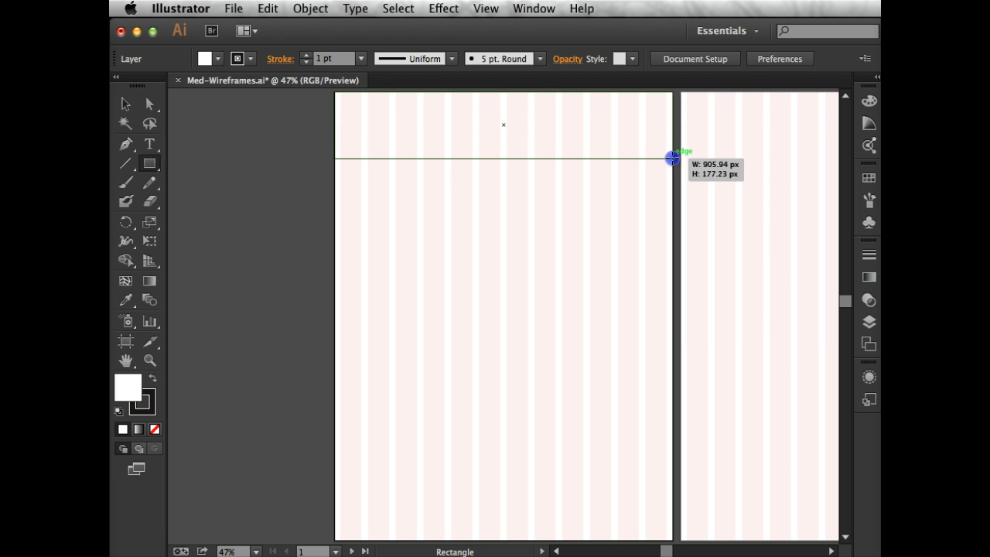
pyautogui.moveTo(673, 158); pyautogui.dragTo(673, 158)
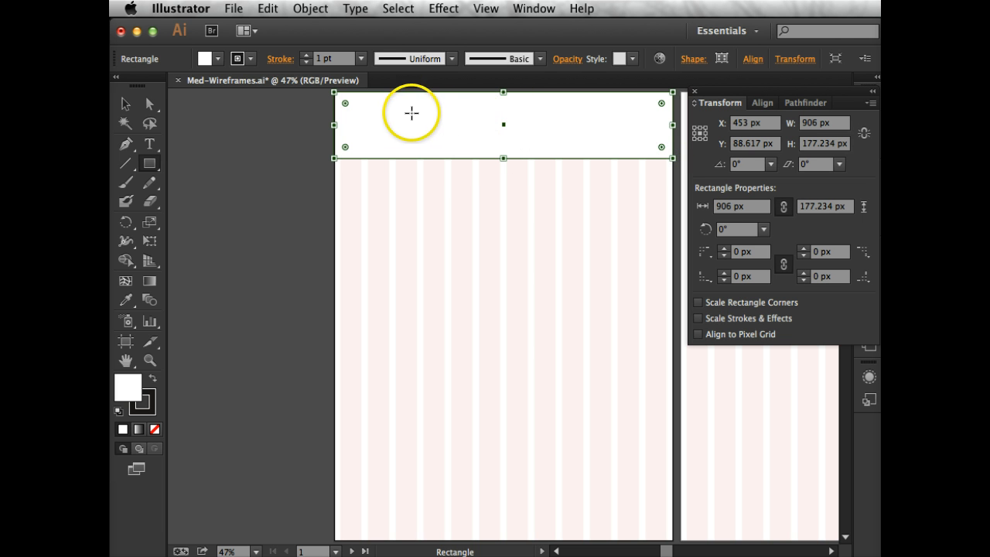
pyautogui.moveTo(503, 158); pyautogui.dragTo(503, 147)
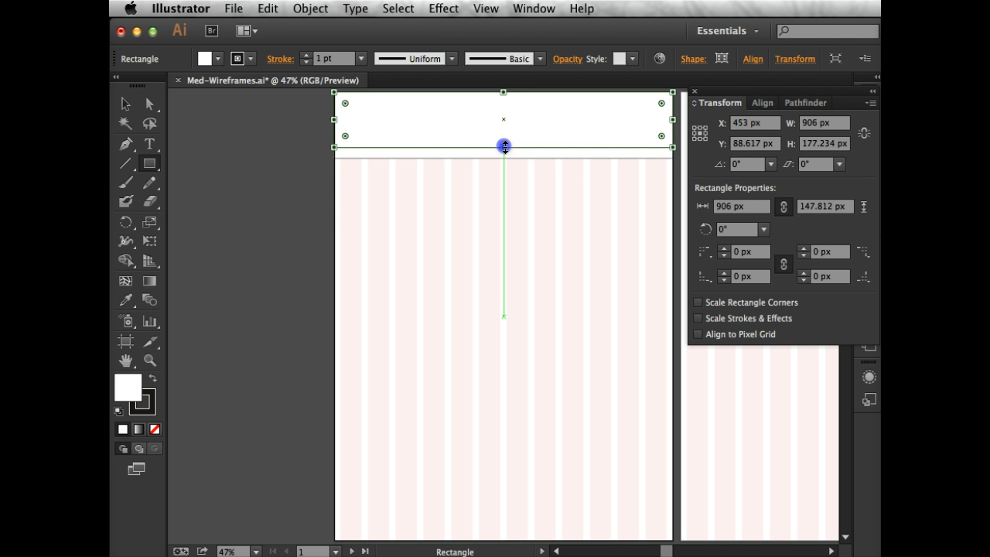
# Add the text "Hender" inside the header rectangle and enlarge it to about 273 px wide and 96 px high
pyautogui.click(149, 144)
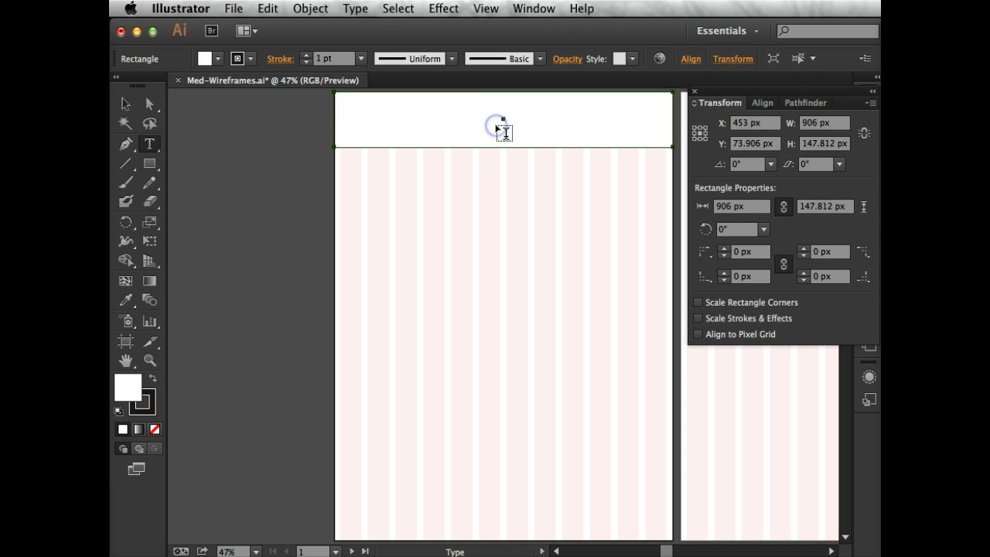
pyautogui.click(503, 121)
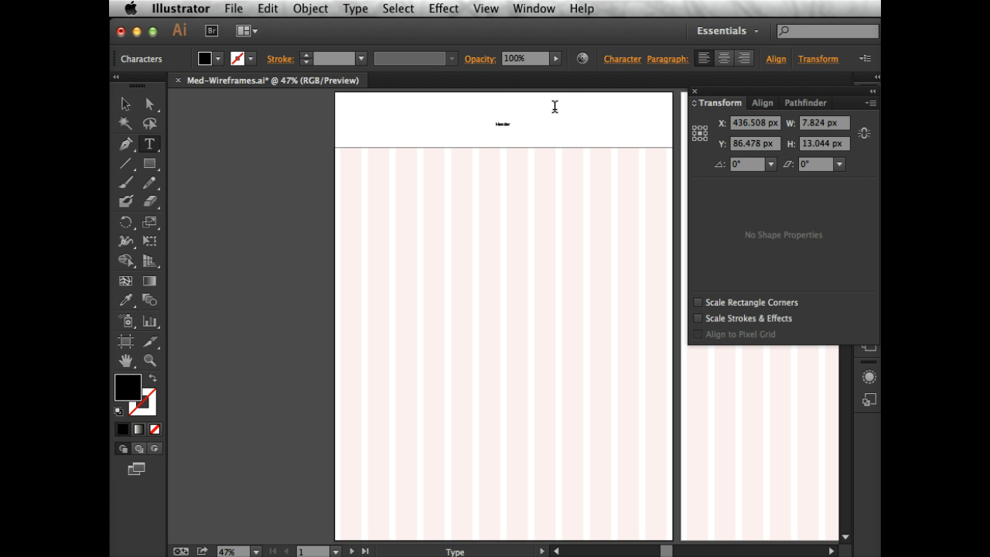
pyautogui.click(501, 125)
pyautogui.press('Escape')
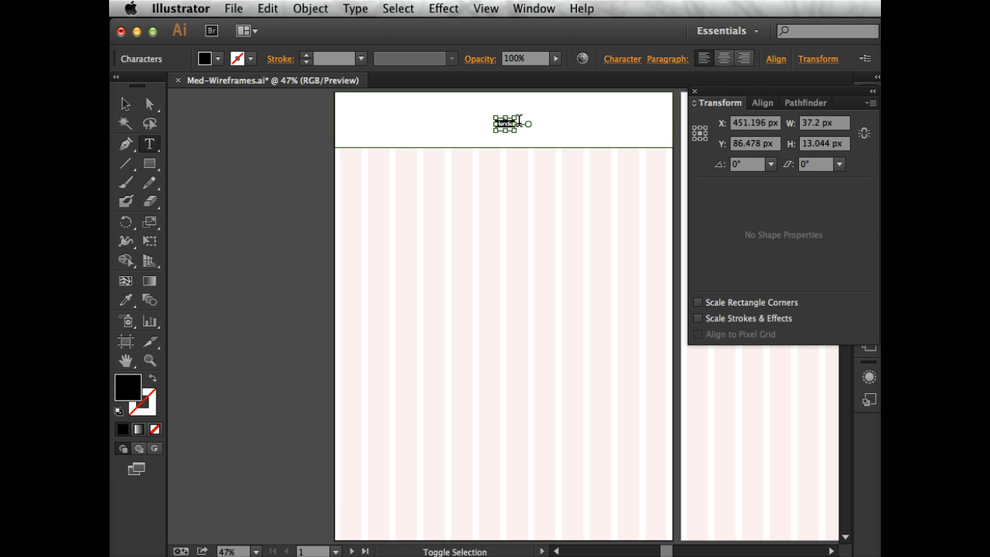
pyautogui.press('super+shift+period')
pyautogui.press('super+shift+period')
pyautogui.press('super+shift+period')
pyautogui.press('super+shift+period')
pyautogui.press('super+shift+period')
pyautogui.press('super+shift+period')
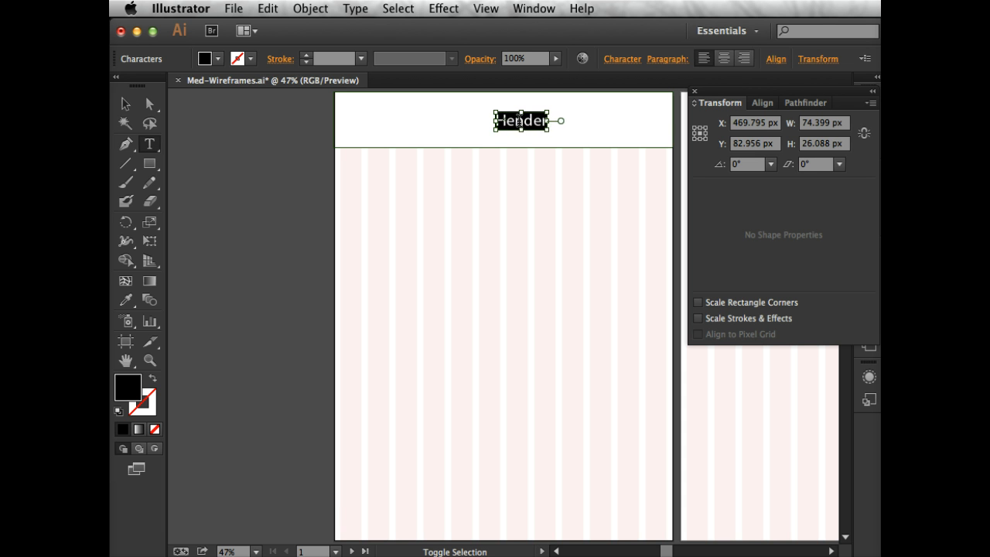
pyautogui.press('super+shift+period')
pyautogui.press('super+shift+period')
pyautogui.press('super+shift+period')
pyautogui.press('super+shift+period')
pyautogui.press('super+shift+period')
pyautogui.press('super+shift+period')
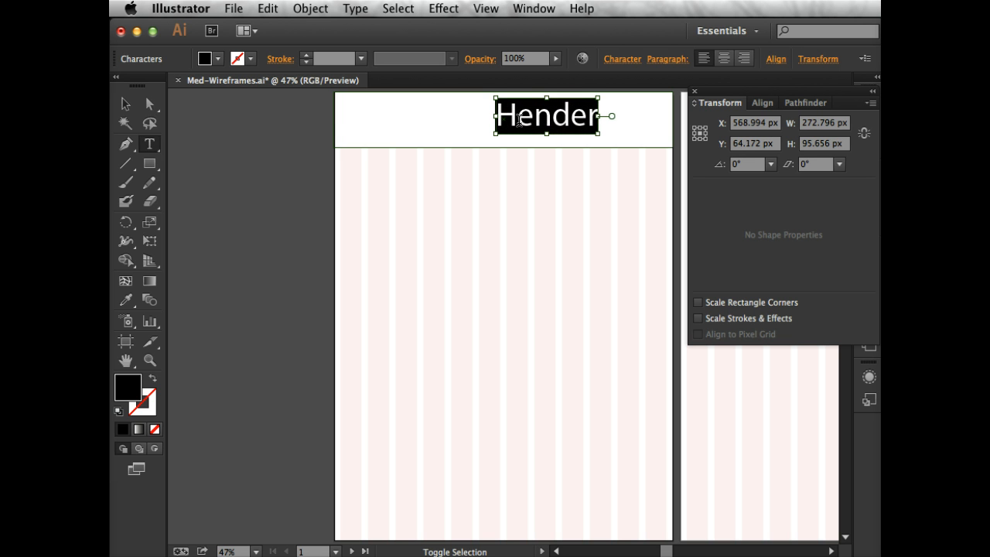
# Correct the label's spelling to "Header" and select it as a text object
pyautogui.click(489, 105)
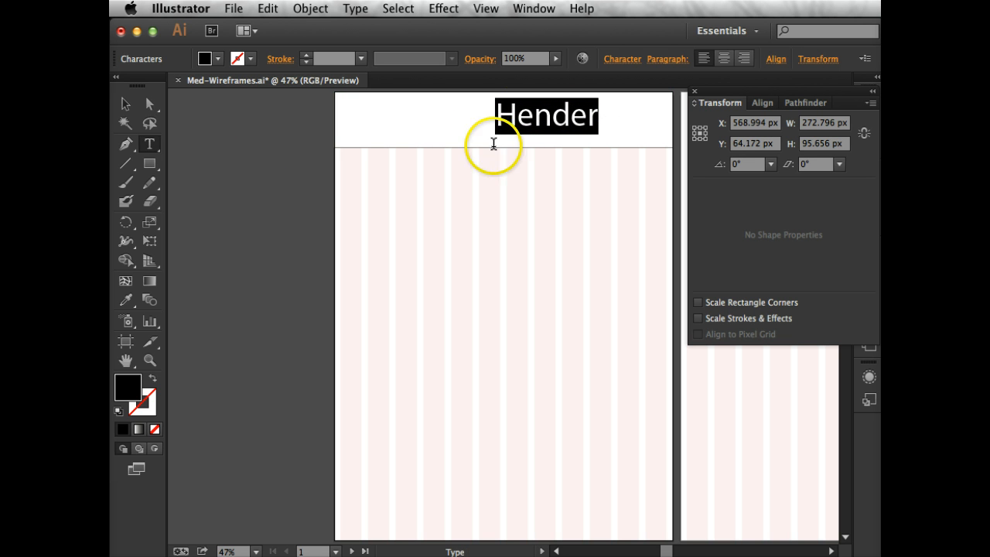
pyautogui.moveTo(539, 123); pyautogui.dragTo(551, 125)
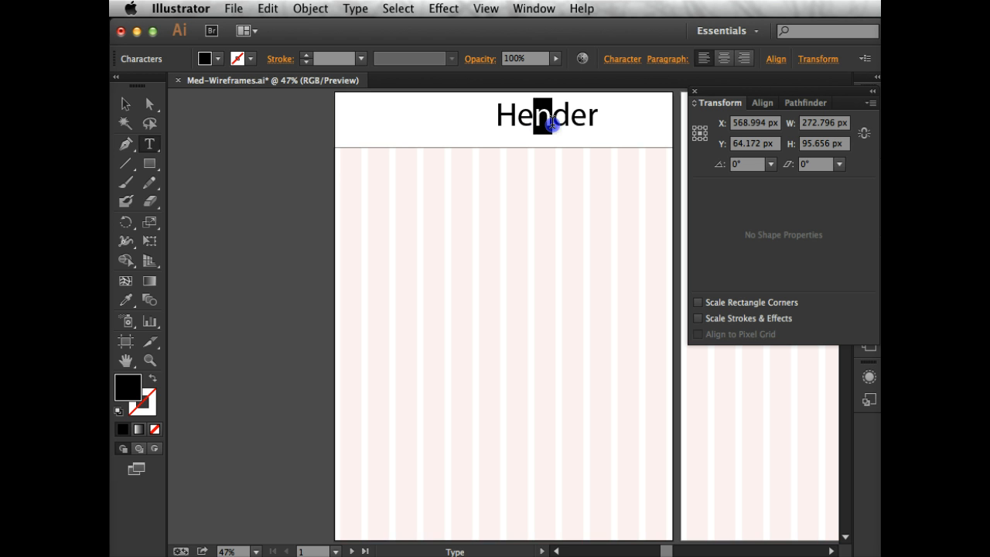
pyautogui.write('a')
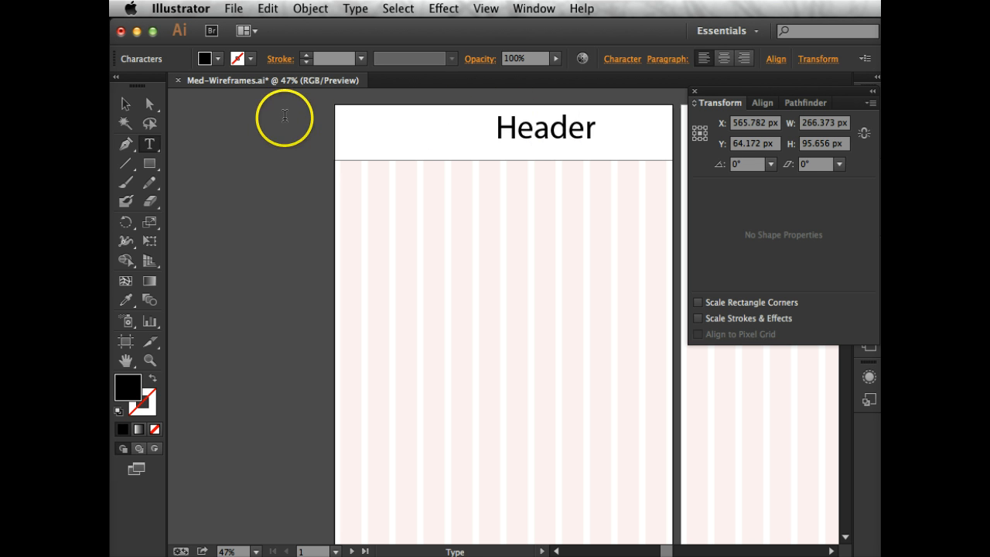
pyautogui.click(124, 106)
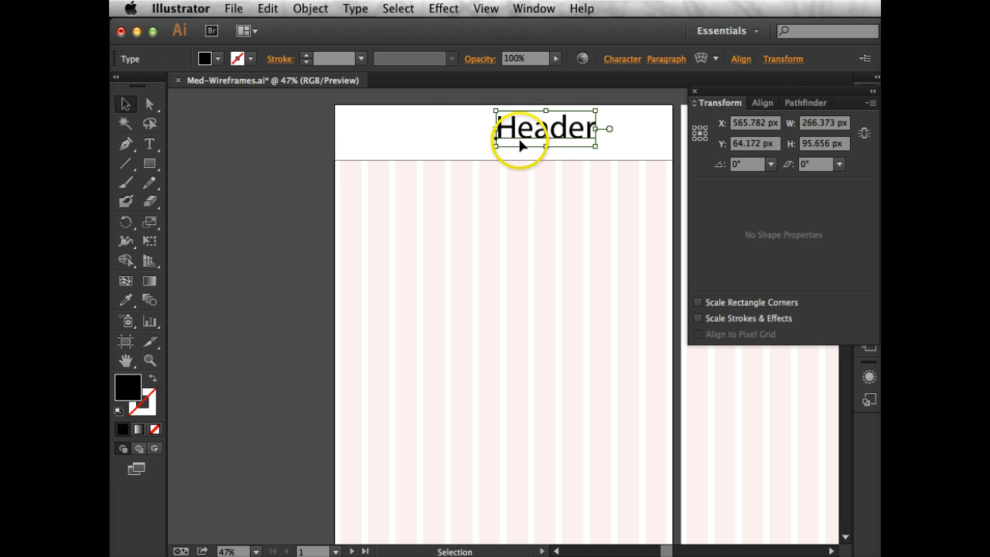
# Move the "Header" label to about X 470 px, Y 73 px and set its paragraph alignment to centred
pyautogui.moveTo(504, 141); pyautogui.dragTo(464, 140)
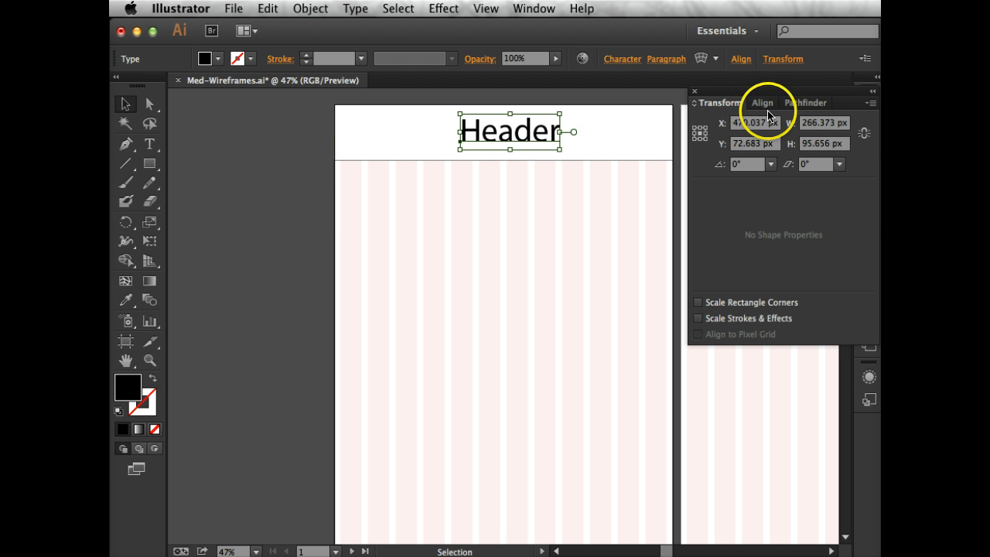
pyautogui.click(871, 94)
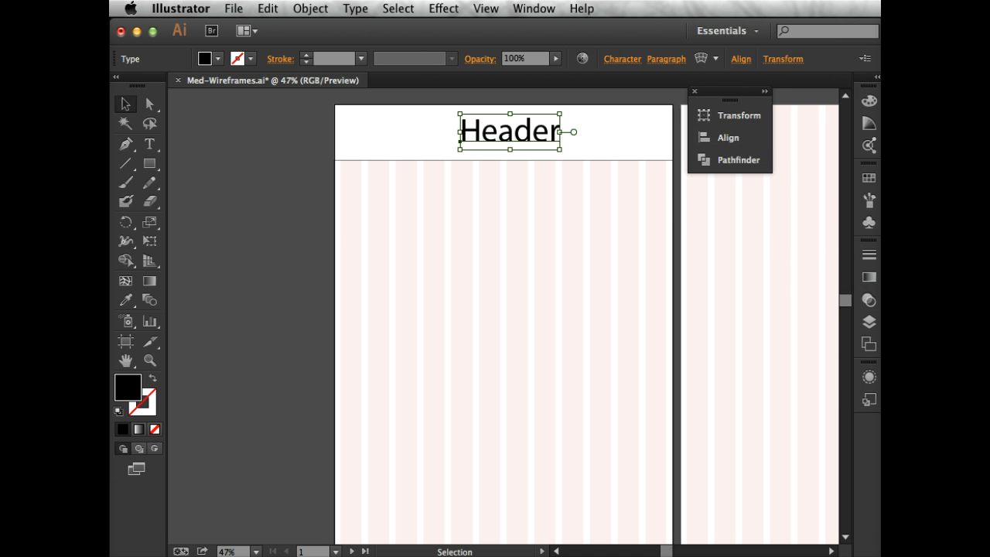
pyautogui.click(610, 59)
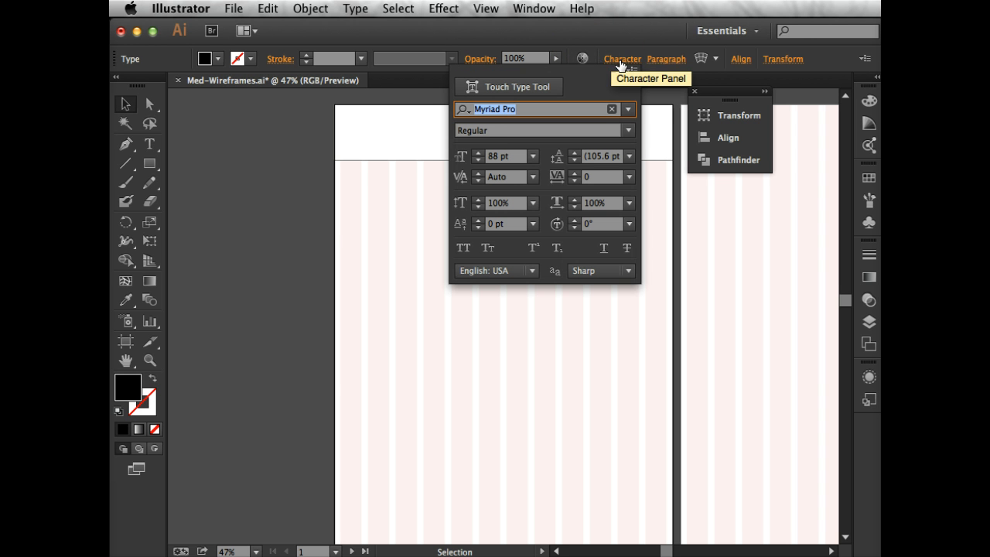
pyautogui.click(665, 61)
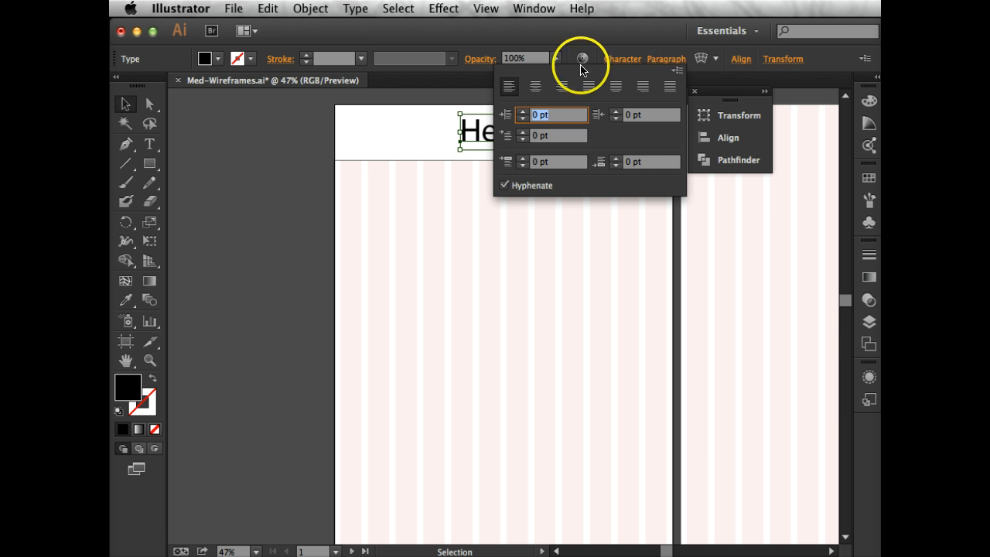
pyautogui.click(538, 87)
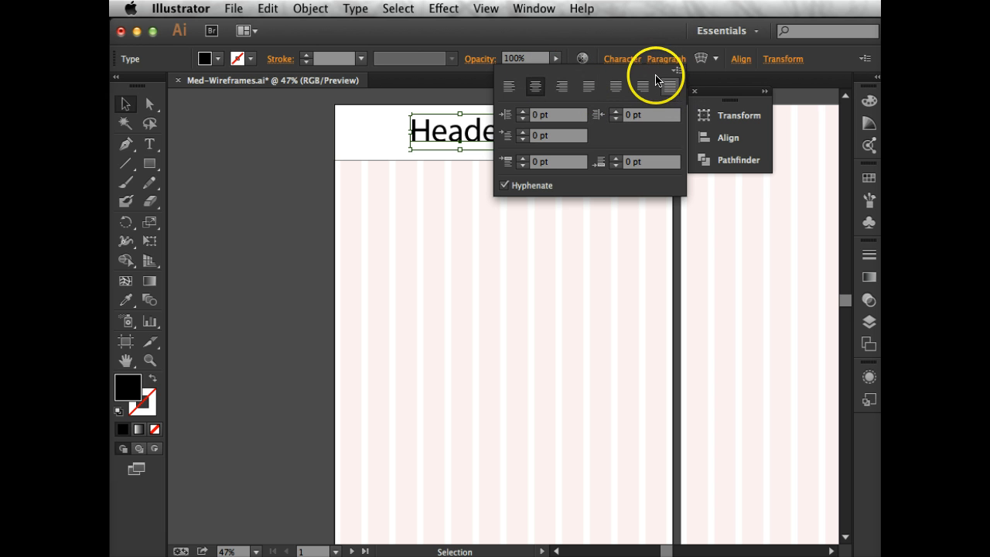
pyautogui.click(445, 226)
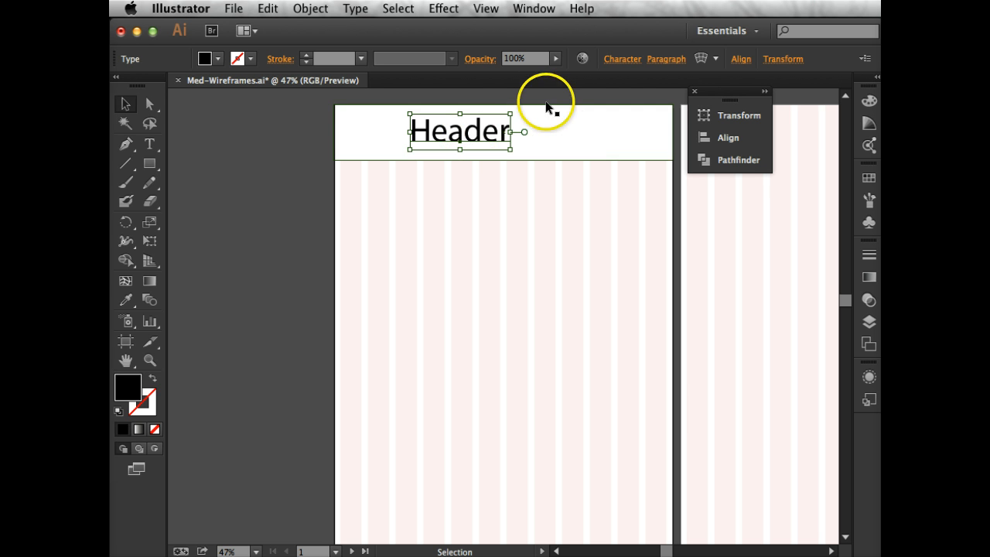
# Centre the "Header" label horizontally on the artboard using Align to Artboard
pyautogui.click(741, 60)
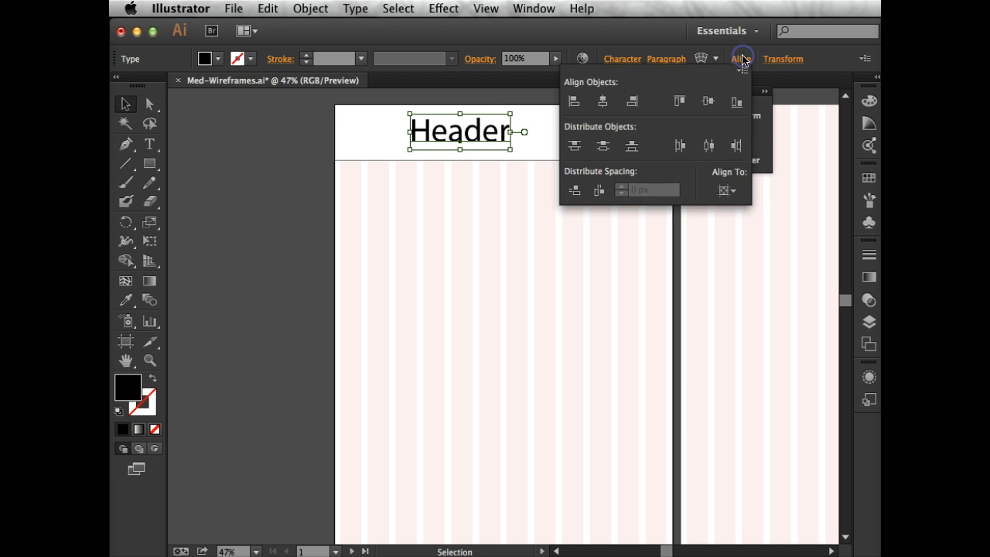
pyautogui.click(723, 190)
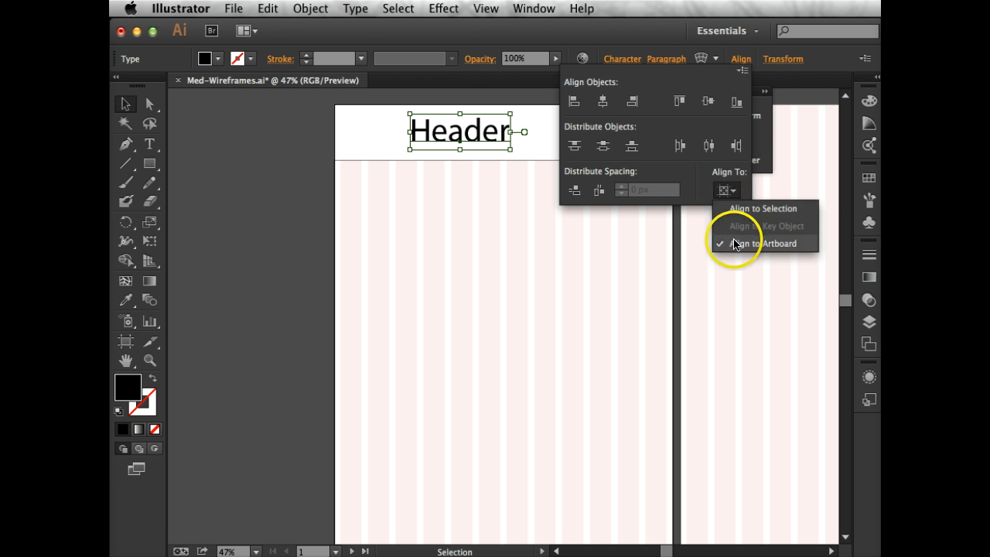
pyautogui.click(731, 242)
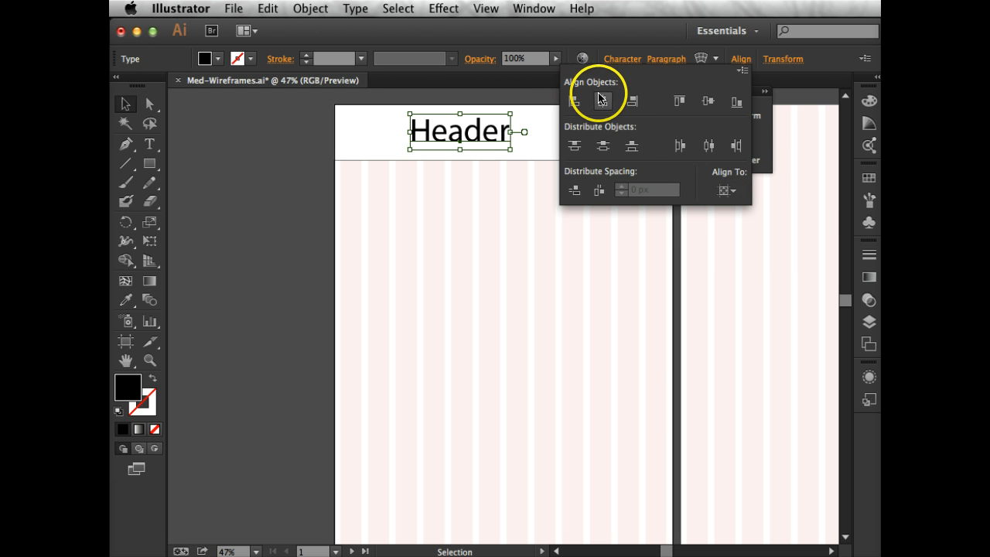
pyautogui.click(602, 101)
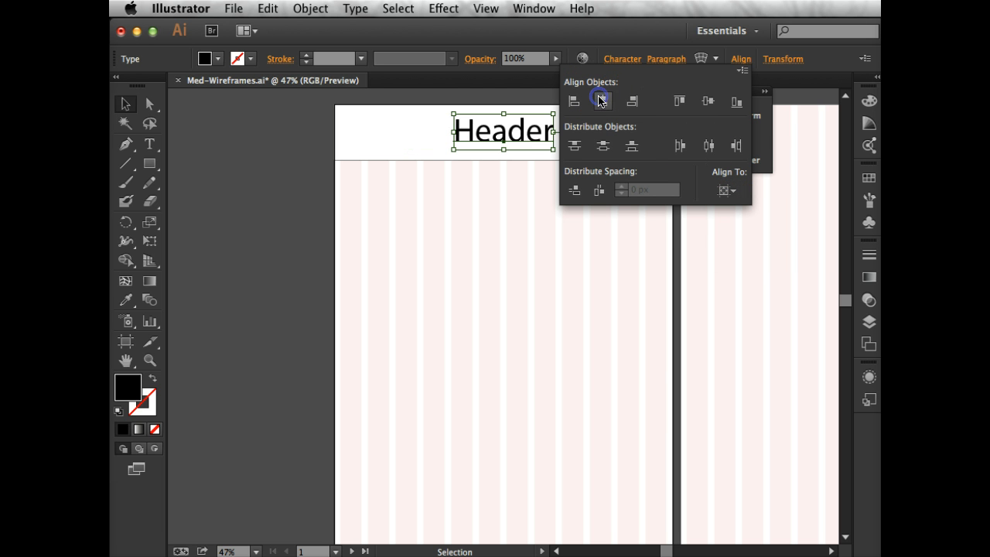
pyautogui.click(450, 237)
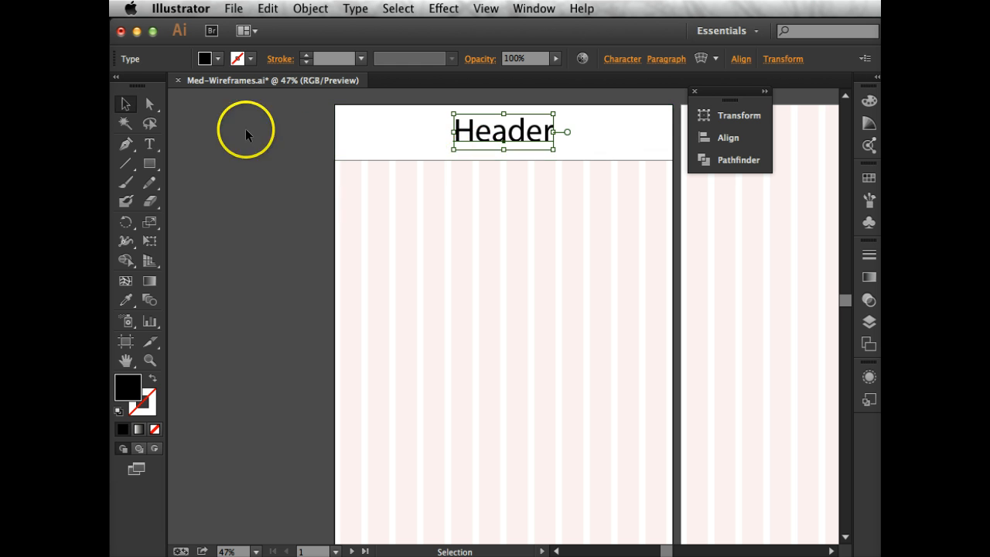
# Draw a full-width rectangle about 906 px wide and 66 px high just below the header, with the default white fill and 1 pt stroke
pyautogui.click(149, 163)
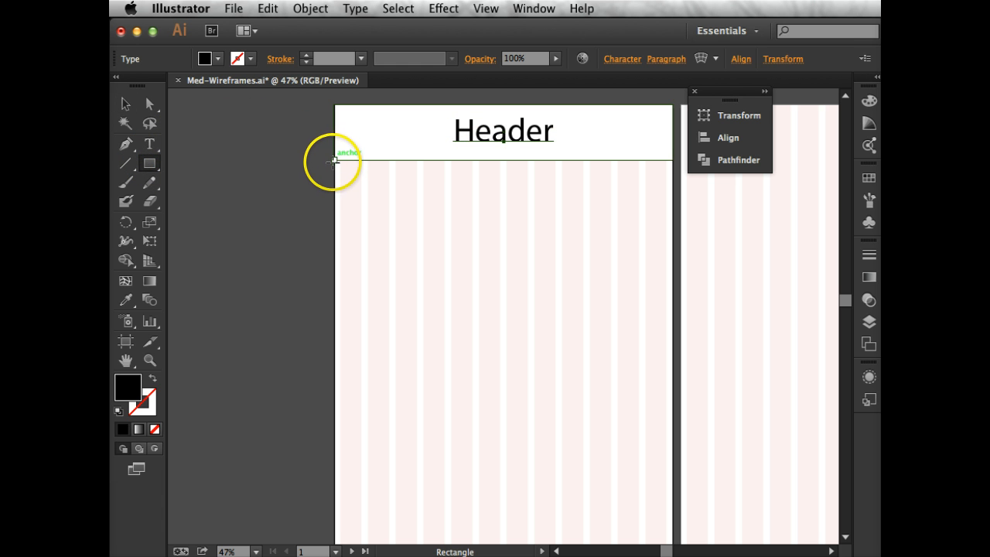
pyautogui.moveTo(334, 165); pyautogui.dragTo(673, 189)
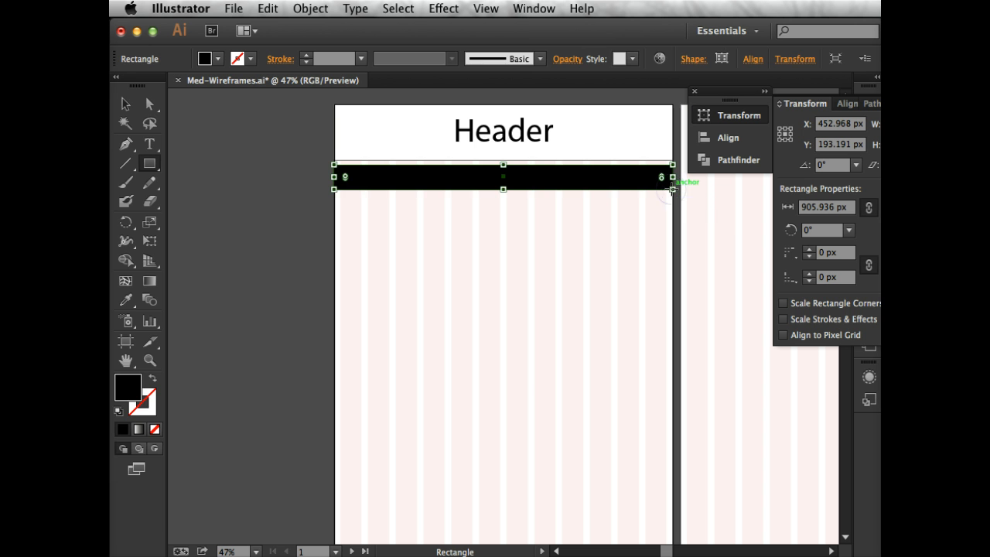
pyautogui.click(117, 416)
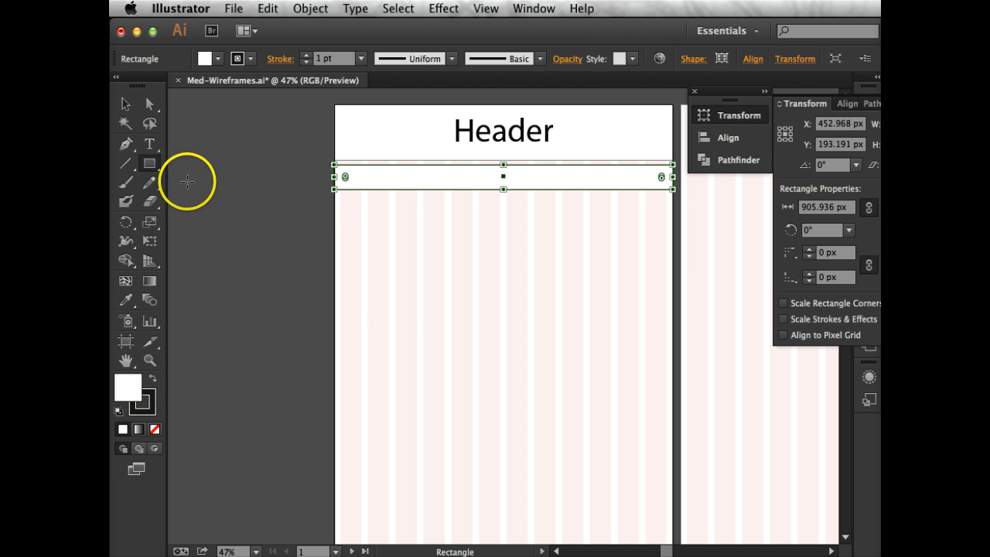
# Add the text "nav" over the narrow bar below the header and reduce its font size to suit the bar
pyautogui.click(151, 145)
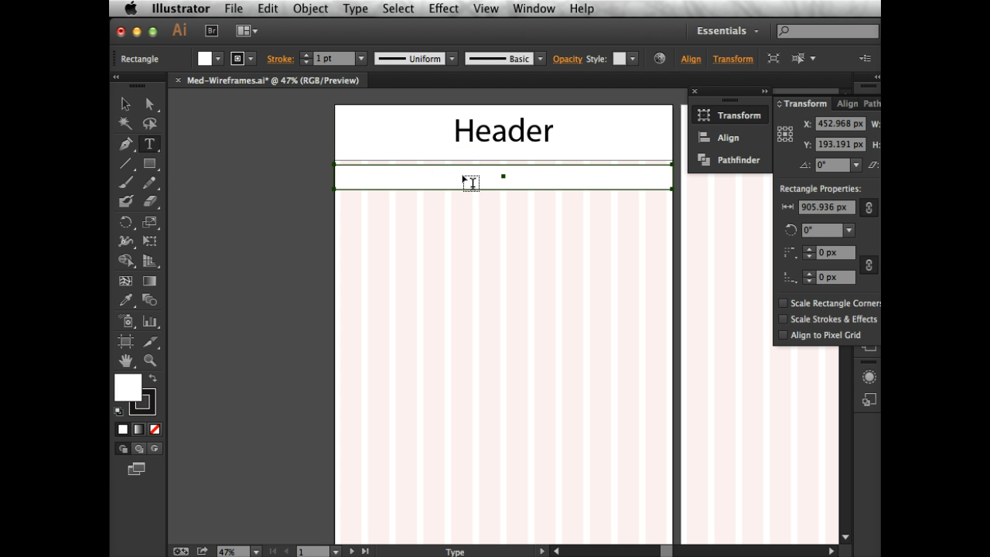
pyautogui.click(464, 178)
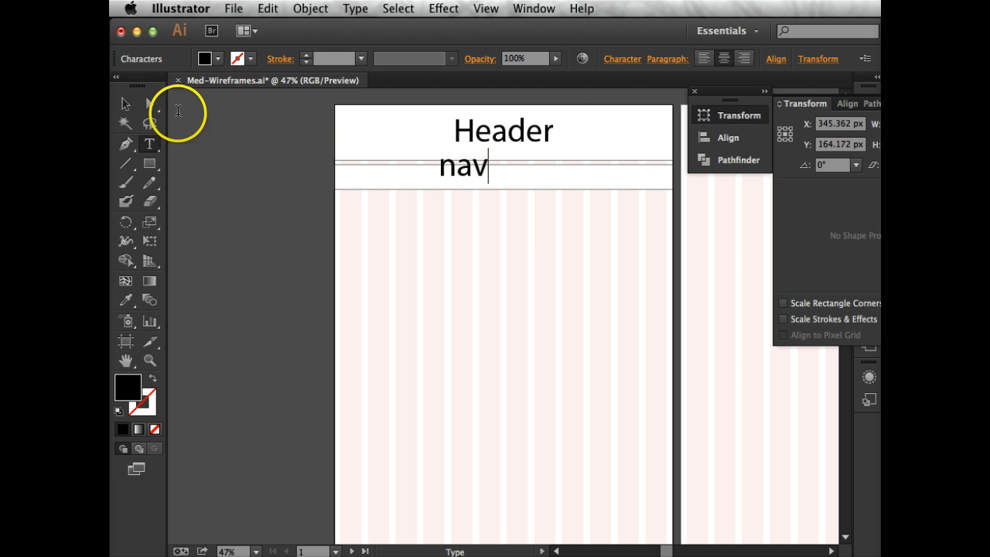
pyautogui.click(126, 103)
pyautogui.click(458, 170)
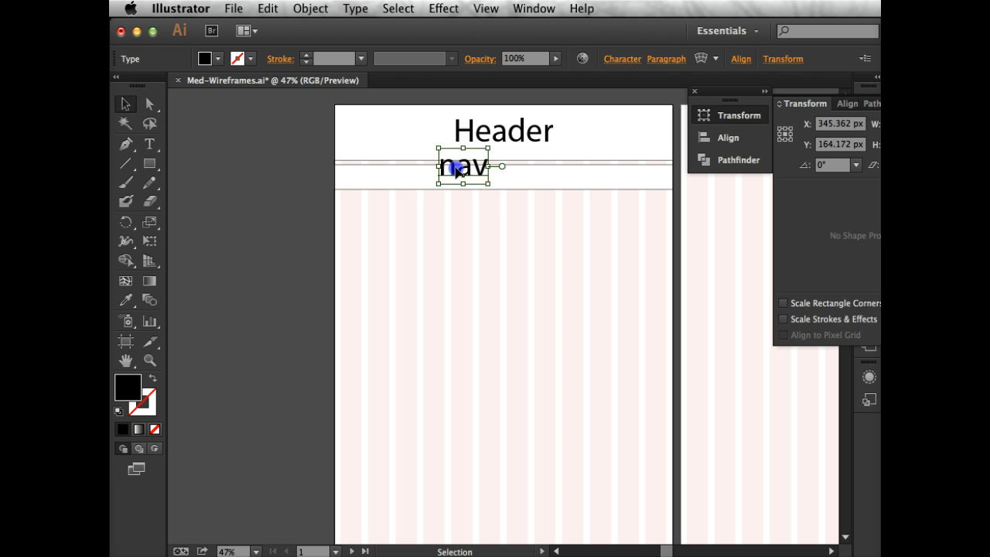
pyautogui.doubleClick(458, 170)
pyautogui.doubleClick(458, 170)
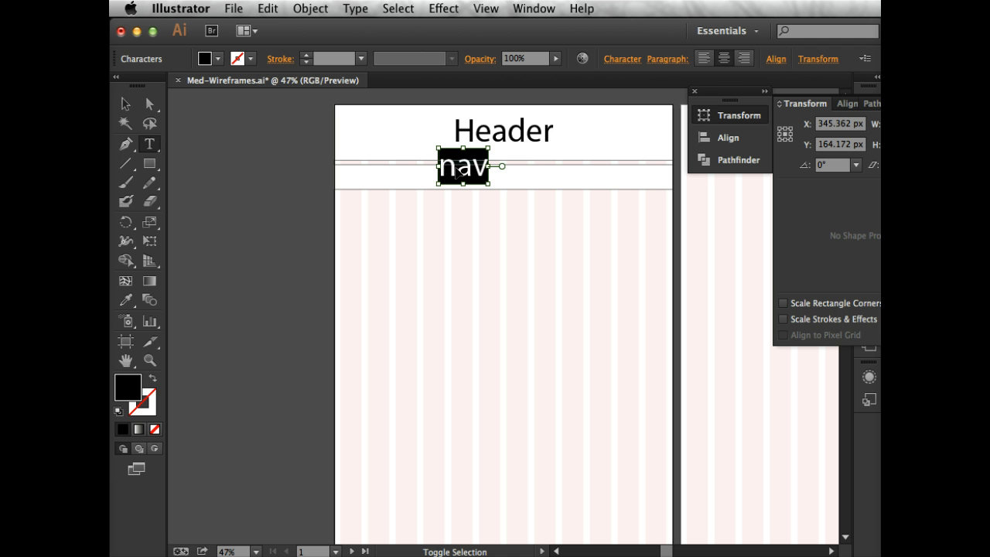
pyautogui.press('super+shift+comma')
pyautogui.press('super+shift+comma')
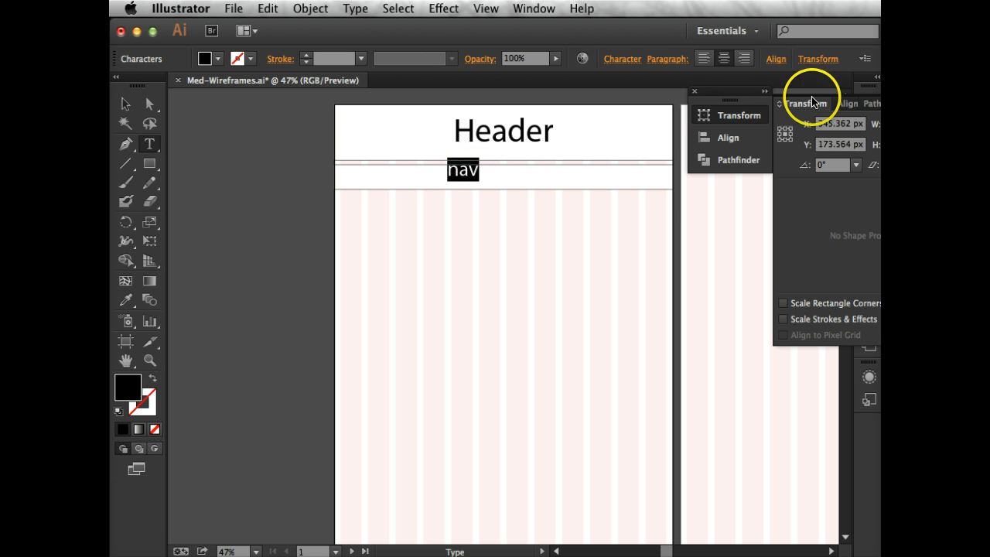
# Try to centre the highlighted "nav" text horizontally relative to the artboard
pyautogui.click(731, 134)
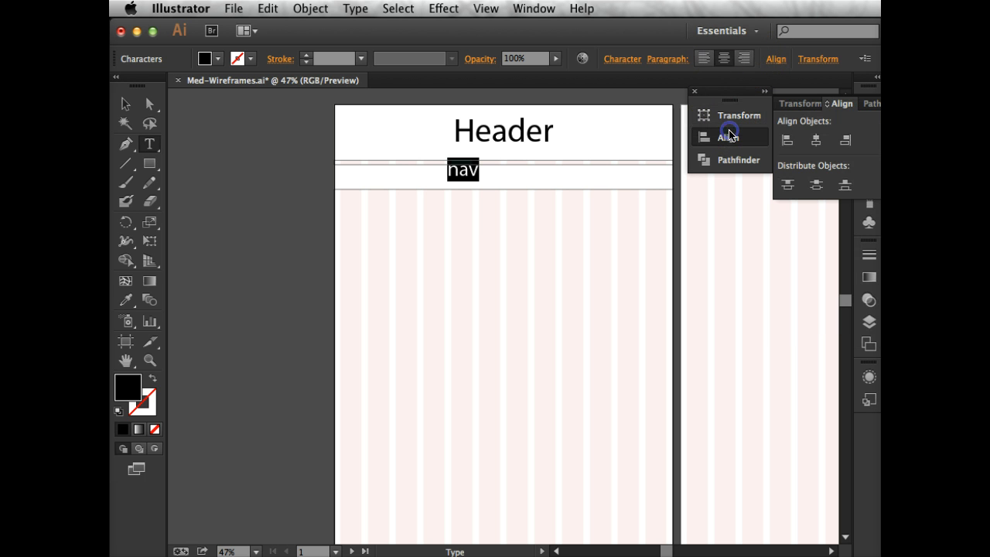
pyautogui.click(816, 142)
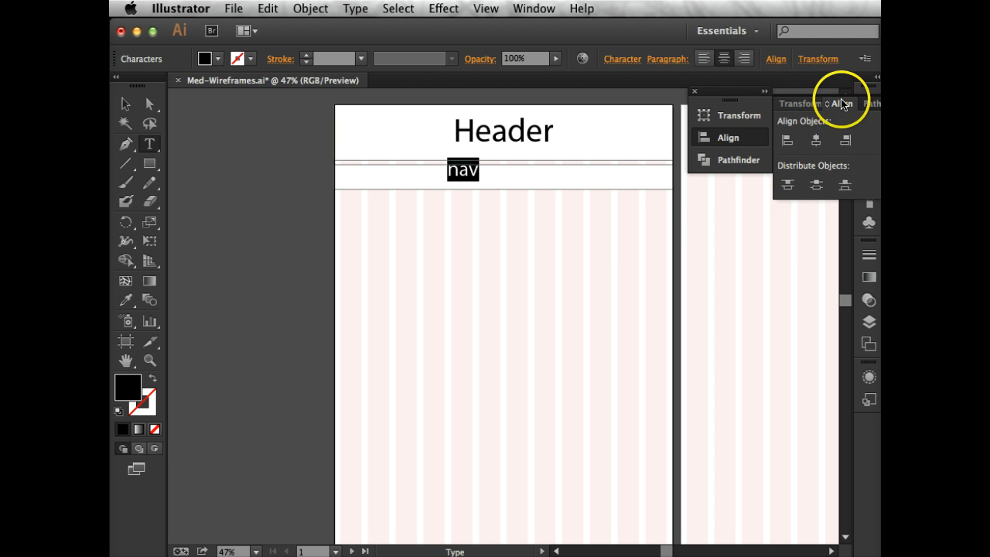
pyautogui.click(773, 61)
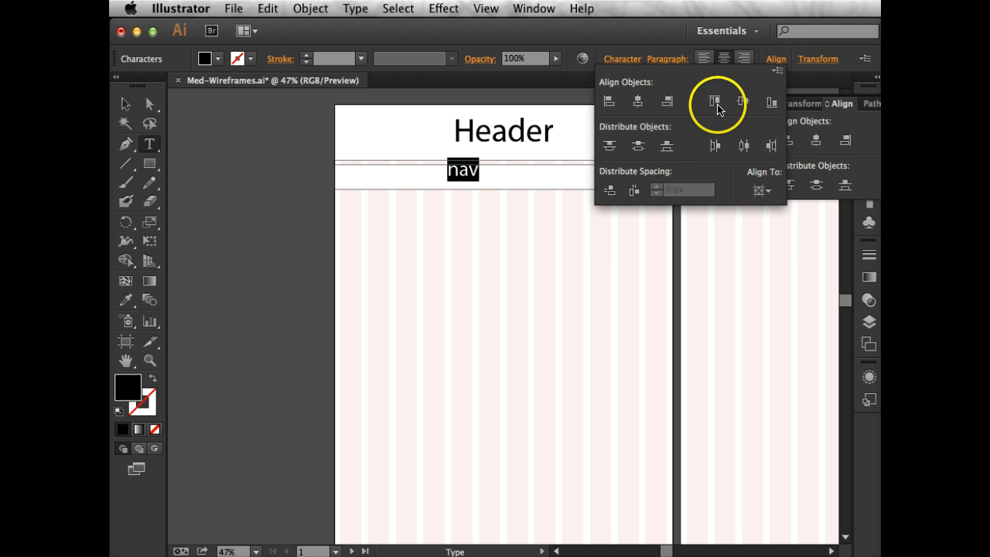
pyautogui.click(761, 190)
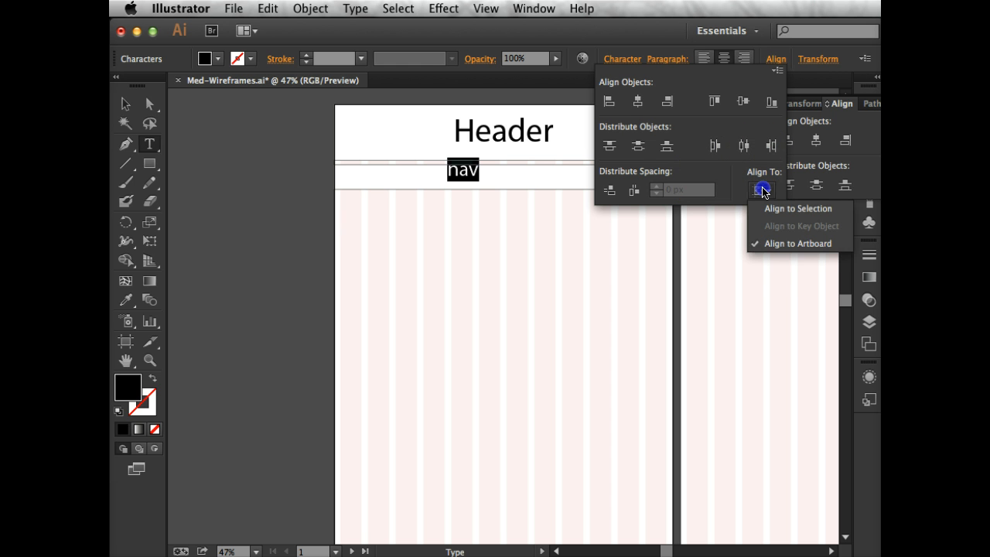
pyautogui.click(777, 249)
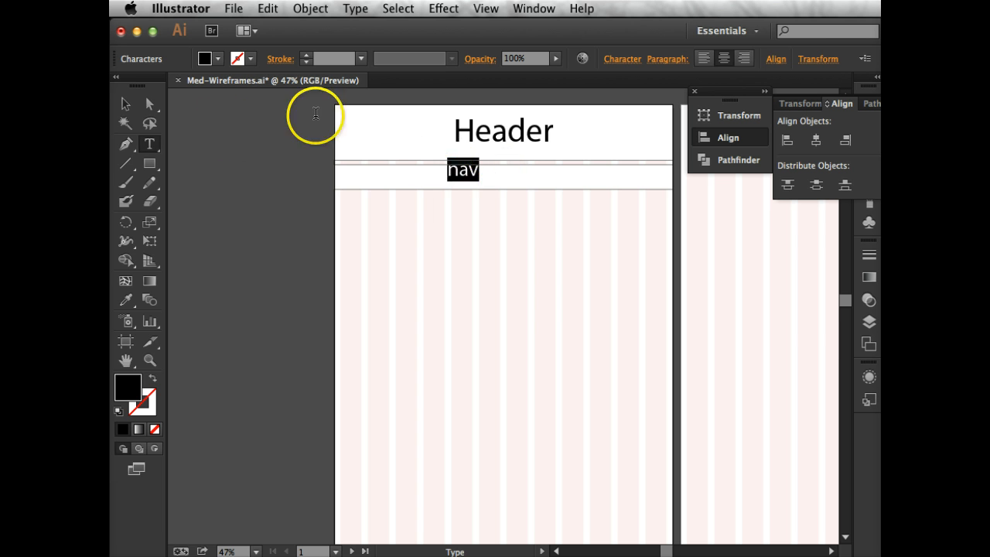
# Select the "nav" label as an object and centre it horizontally on the artboard
pyautogui.click(125, 104)
pyautogui.click(462, 168)
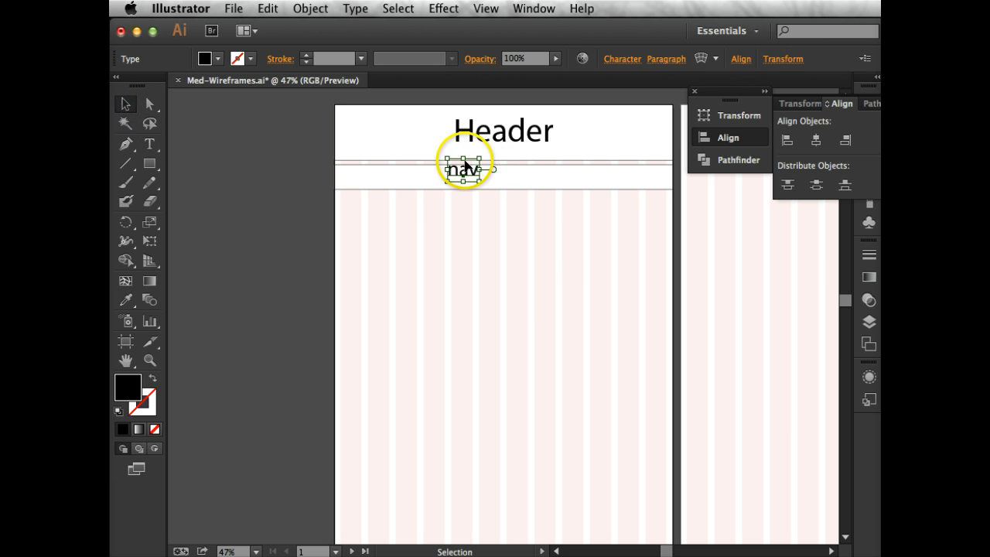
pyautogui.click(740, 59)
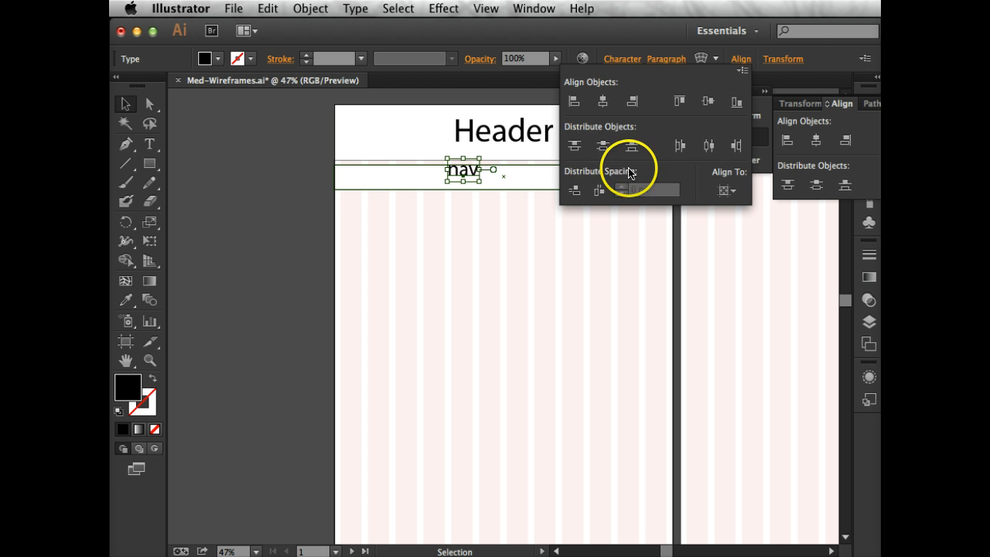
pyautogui.click(601, 105)
pyautogui.press('Escape')
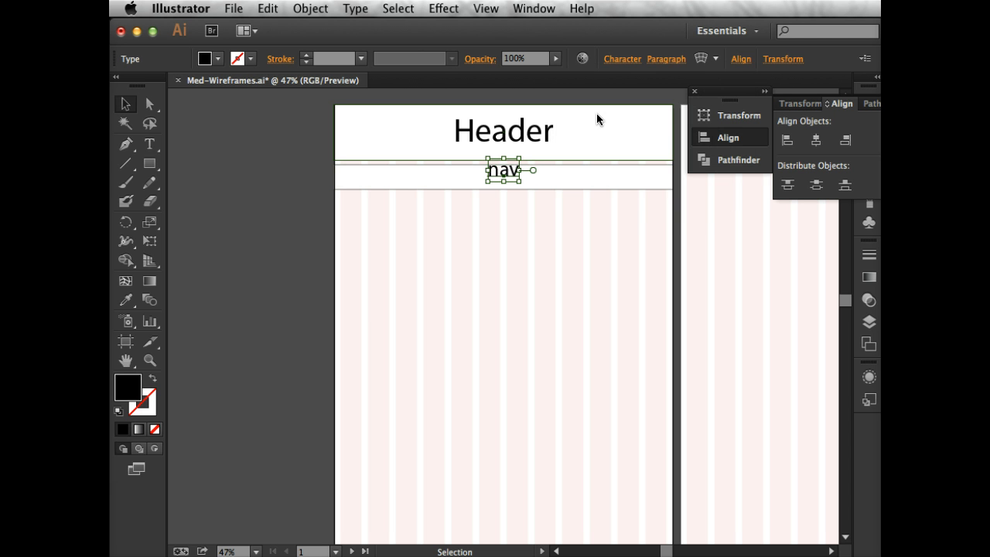
# Nudge the "nav" label down to the vertical middle of its bar and deselect it
pyautogui.press('Down')
pyautogui.press('Down')
pyautogui.press('Down')
pyautogui.press('Down')
pyautogui.press('Down')
pyautogui.press('Down')
pyautogui.press('Down')
pyautogui.press('Down')
pyautogui.press('Down')
pyautogui.press('Down')
pyautogui.press('Down')
pyautogui.press('Down')
pyautogui.press('Down')
pyautogui.press('Down')
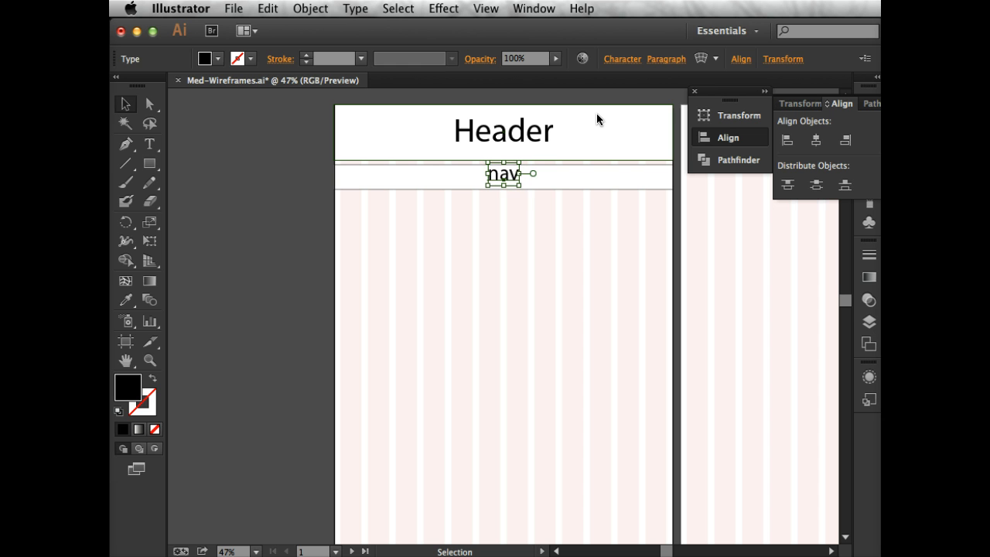
pyautogui.click(539, 215)
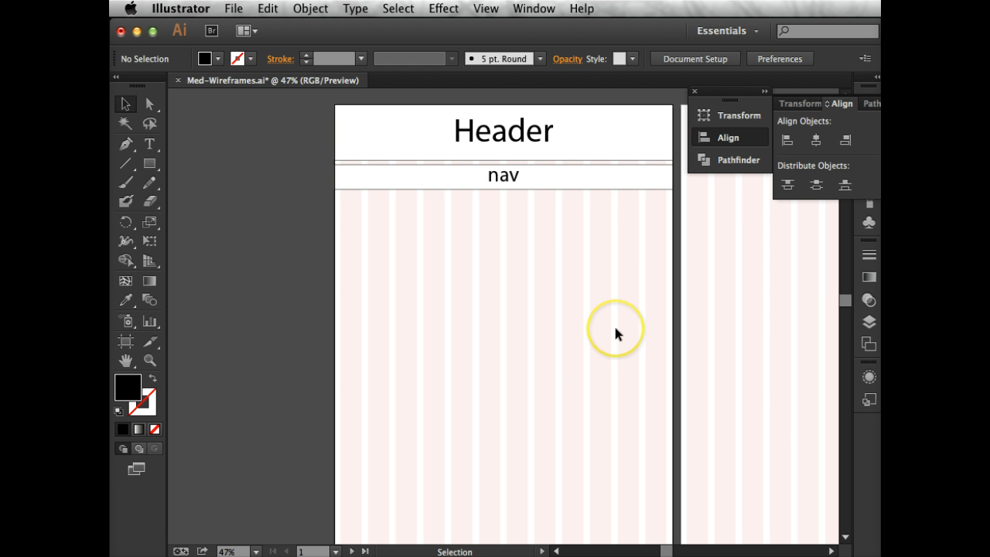
pyautogui.click(308, 233)
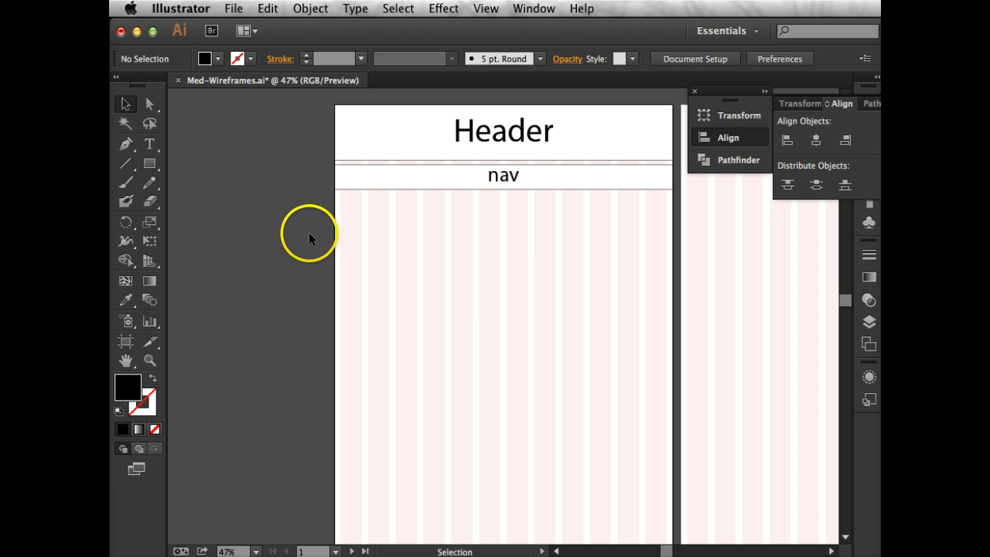
# Draw a tall rectangle about 150 px wide along the artboard's left edge, starting just below the nav bar
pyautogui.click(148, 162)
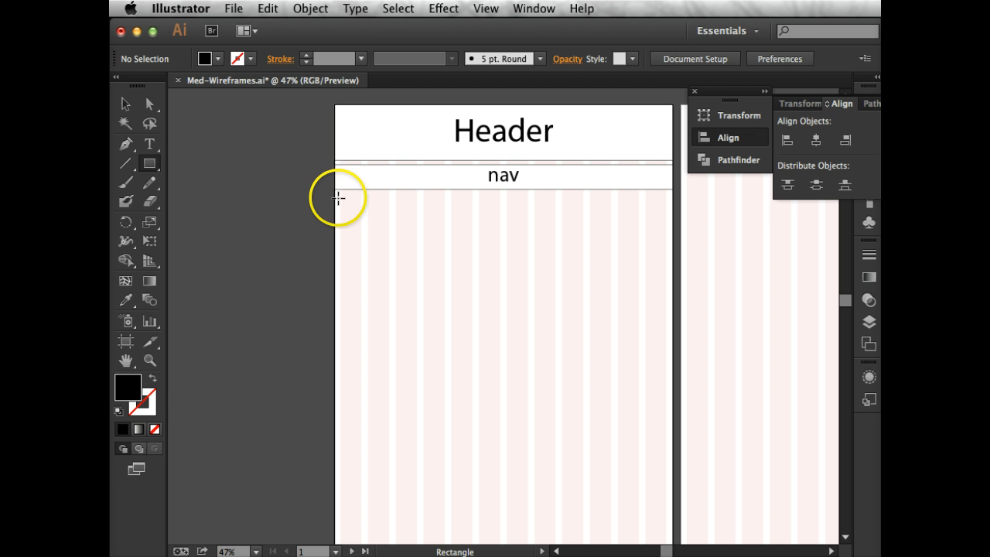
pyautogui.click(336, 194)
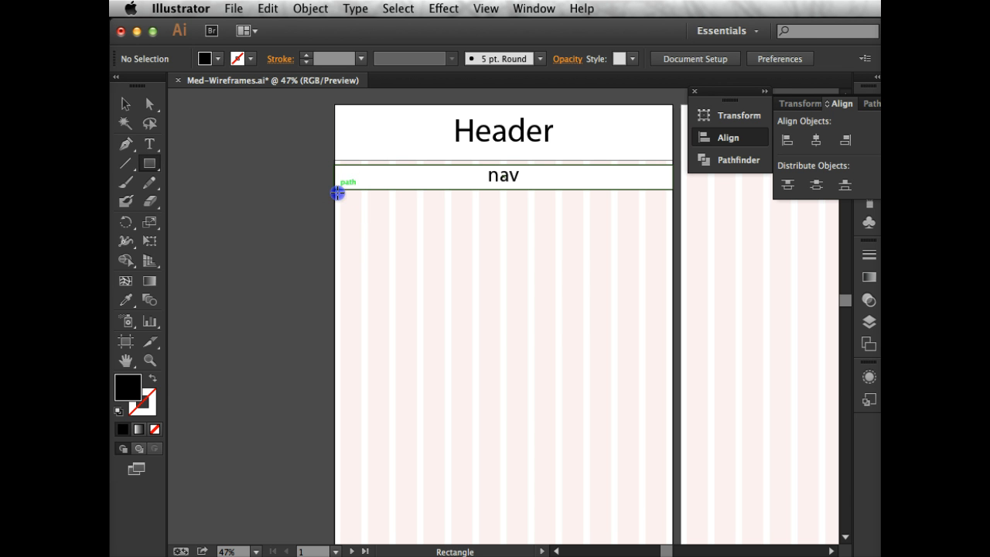
pyautogui.click(804, 356)
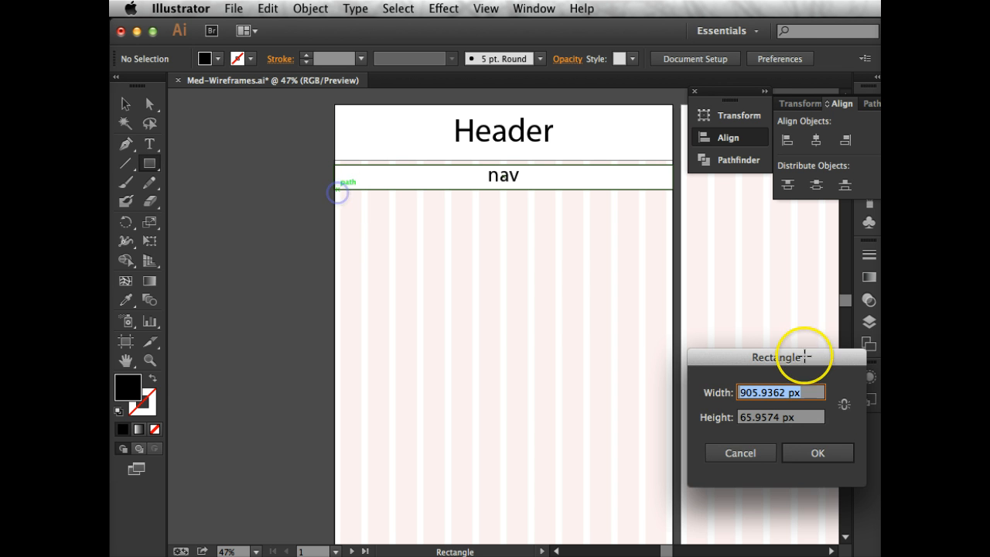
pyautogui.click(740, 453)
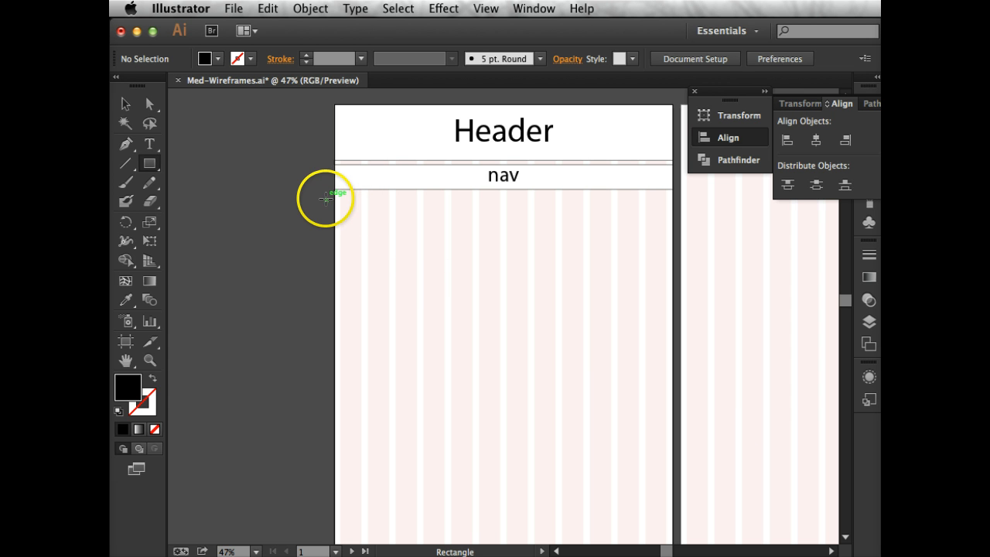
pyautogui.moveTo(332, 194)
pyautogui.mouseDown()
pyautogui.moveTo(369, 268)
pyautogui.moveTo(375, 354)
pyautogui.moveTo(390, 377)
pyautogui.mouseUp()
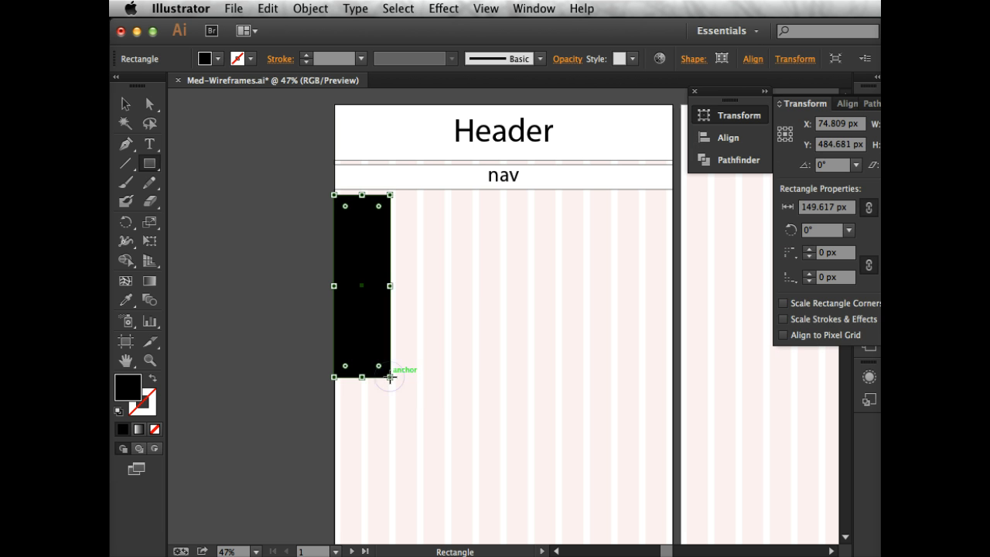
# Give the column rectangle the default white fill and black stroke, and place a copy of the "nav" label in front of it
pyautogui.click(118, 412)
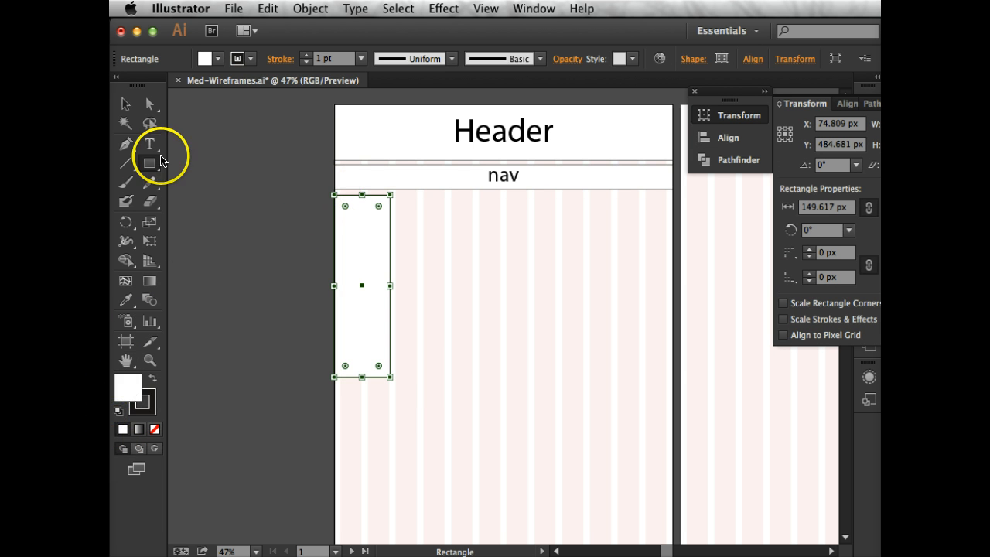
pyautogui.click(148, 105)
pyautogui.click(503, 176)
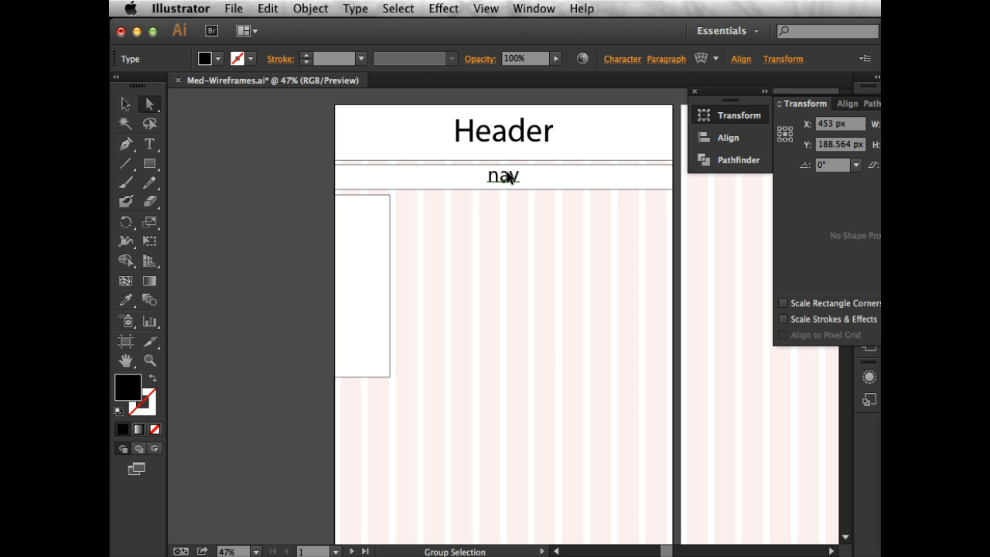
pyautogui.moveTo(491, 187); pyautogui.dragTo(360, 263)
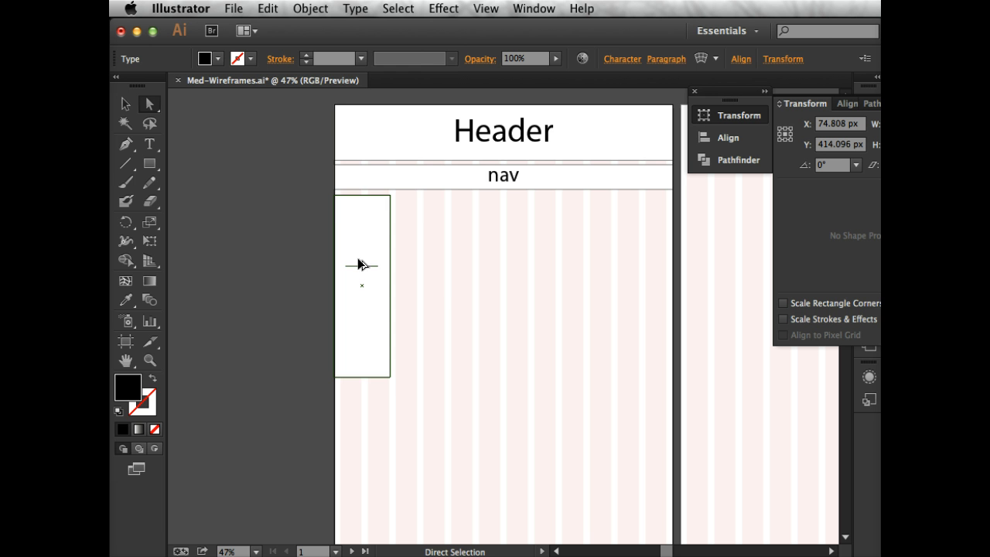
pyautogui.click(311, 8)
pyautogui.moveTo(317, 43)
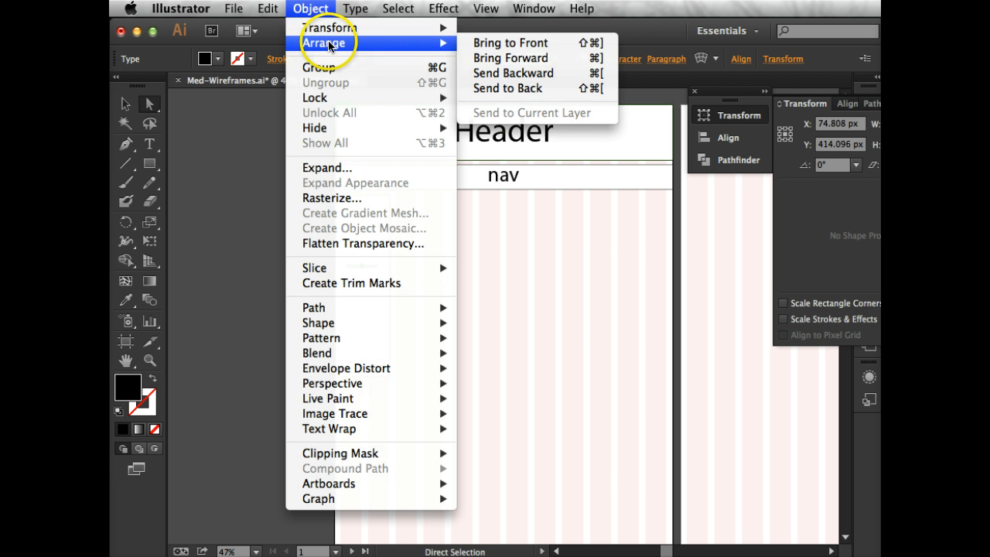
pyautogui.click(492, 43)
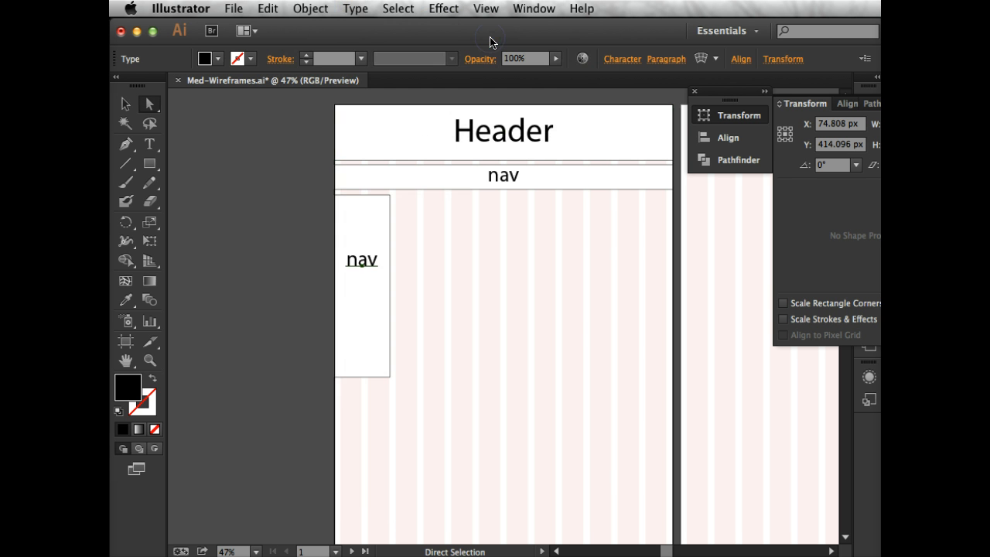
# Replace the text of the label copy in the column rectangle with "aside"
pyautogui.click(150, 144)
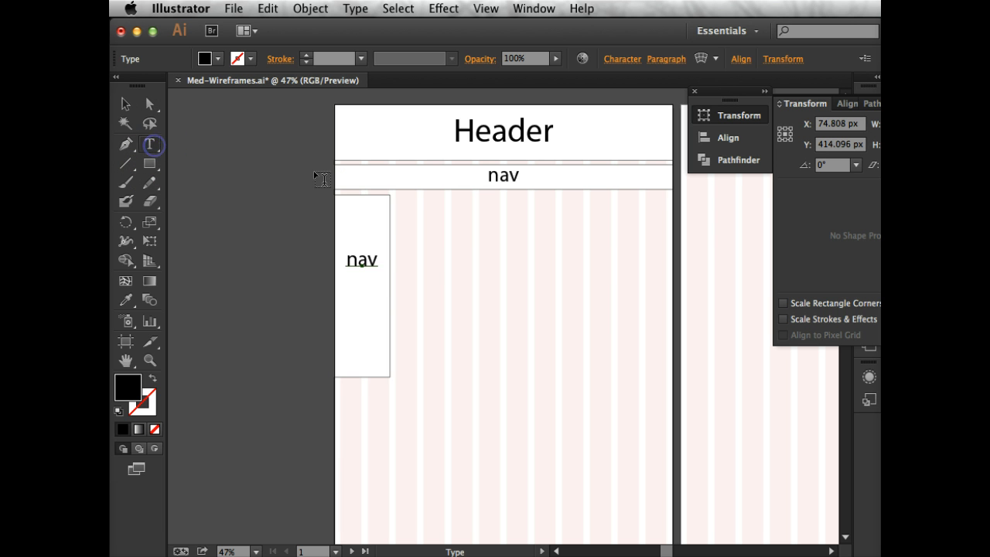
pyautogui.click(358, 259)
pyautogui.doubleClick(358, 259)
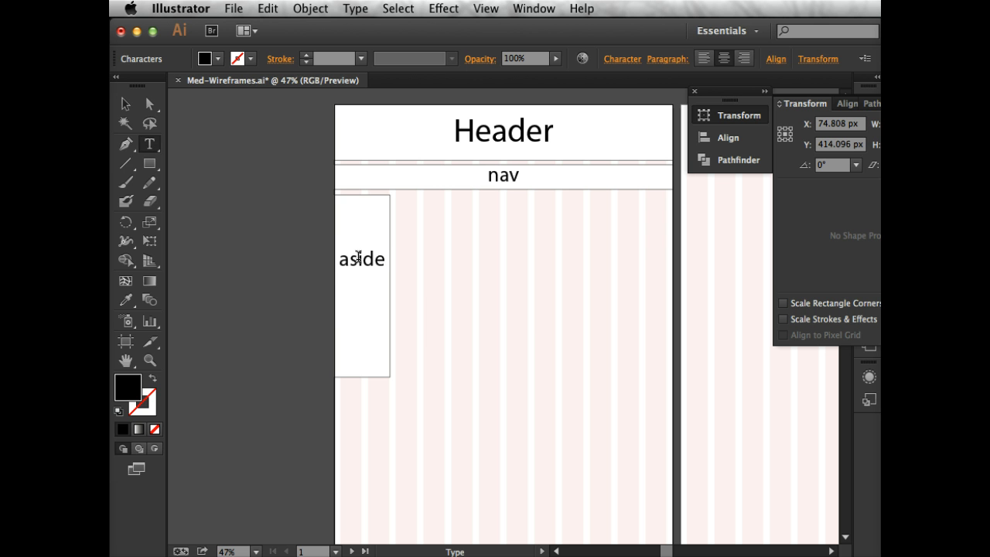
# Draw a rectangle about 719 px wide below the nav bar, beside the aside column, with the default white fill and black stroke
pyautogui.click(149, 163)
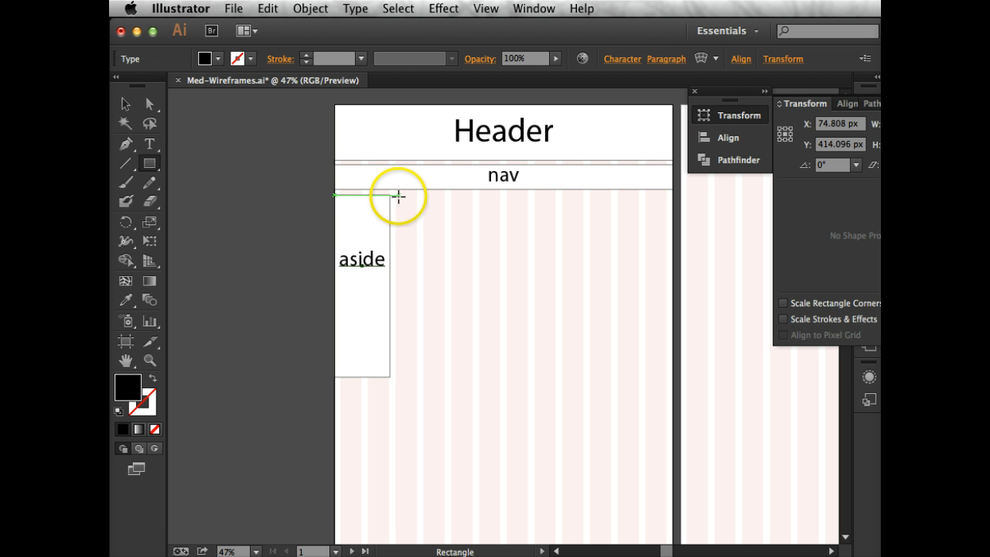
pyautogui.moveTo(398, 196)
pyautogui.mouseDown()
pyautogui.moveTo(399, 225)
pyautogui.moveTo(548, 338)
pyautogui.moveTo(672, 343)
pyautogui.moveTo(665, 336)
pyautogui.moveTo(658, 349)
pyautogui.moveTo(651, 309)
pyautogui.moveTo(667, 293)
pyautogui.mouseUp()
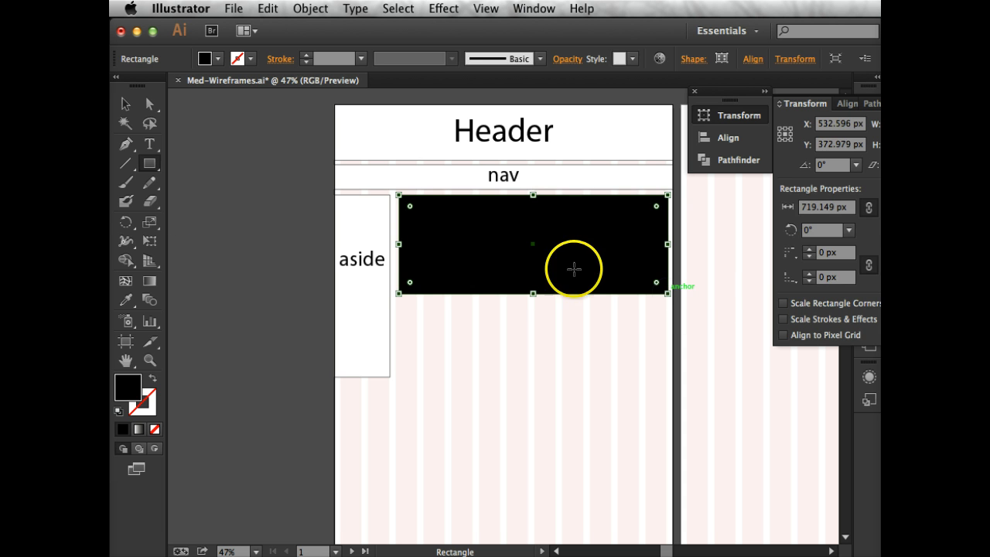
pyautogui.click(121, 412)
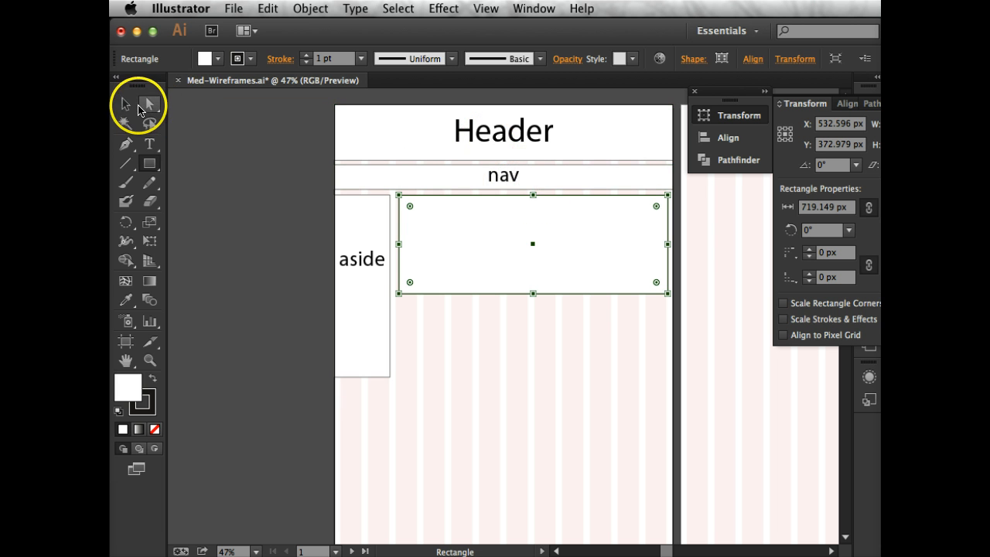
# Duplicate the "nav" label straight down into the wide rectangle and bring the copy to the front
pyautogui.click(127, 105)
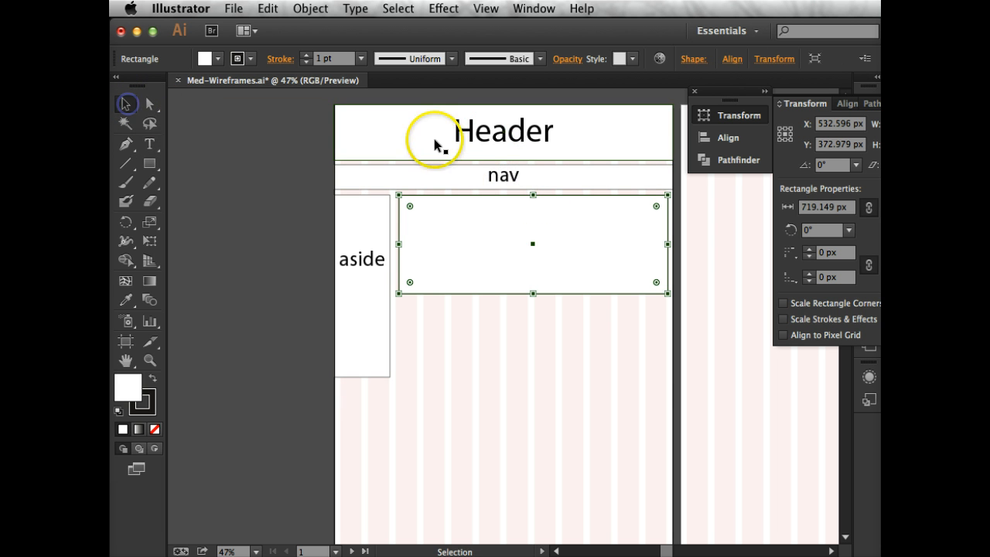
pyautogui.click(499, 176)
pyautogui.moveTo(499, 176); pyautogui.dragTo(496, 223)
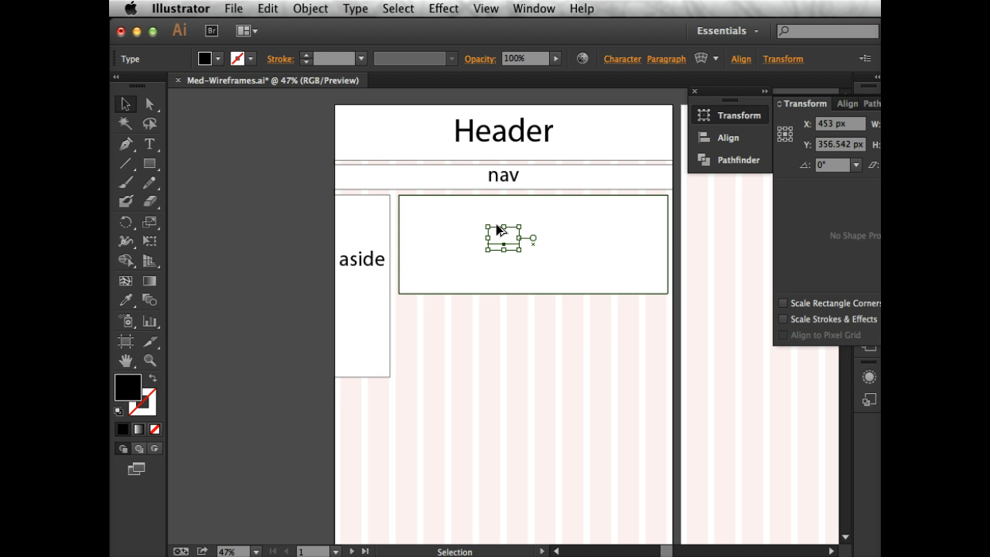
pyautogui.click(312, 9)
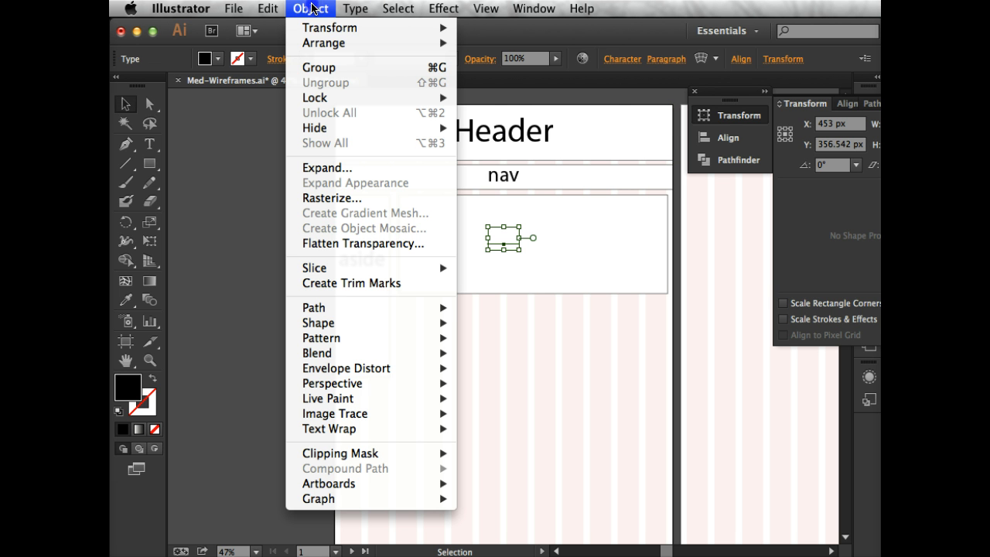
pyautogui.moveTo(317, 44)
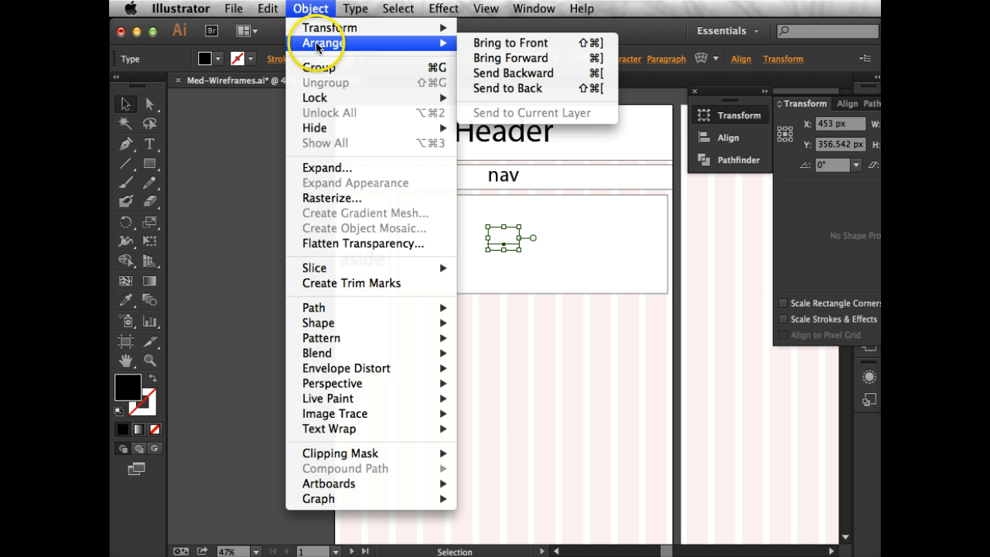
pyautogui.click(485, 43)
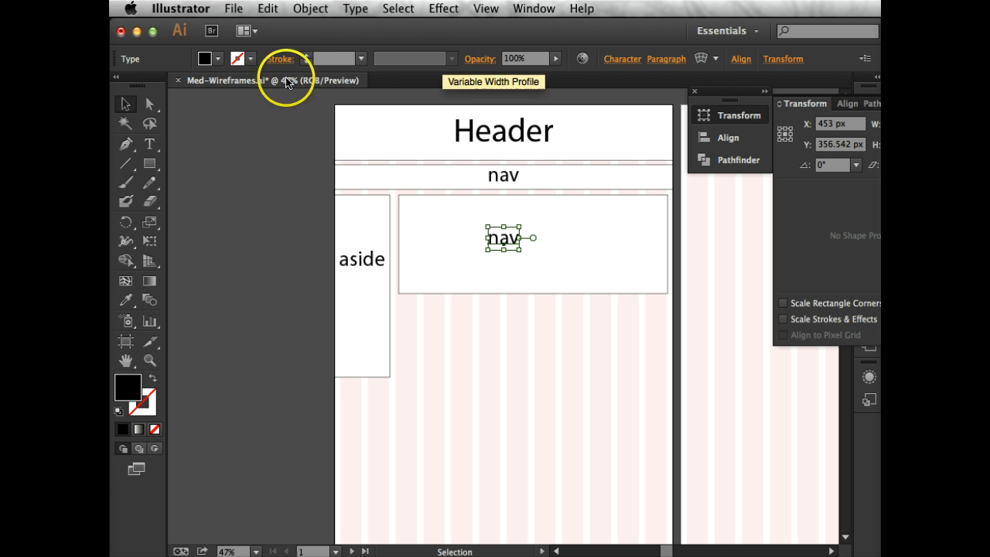
# Replace the text of the label copy in the wide rectangle with "feature" and select it as an object
pyautogui.click(149, 143)
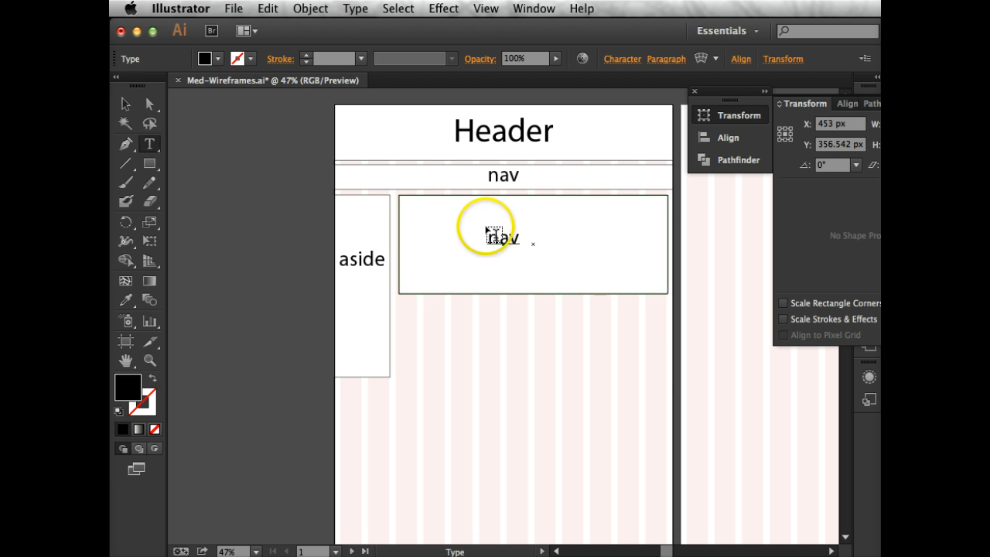
pyautogui.doubleClick(495, 237)
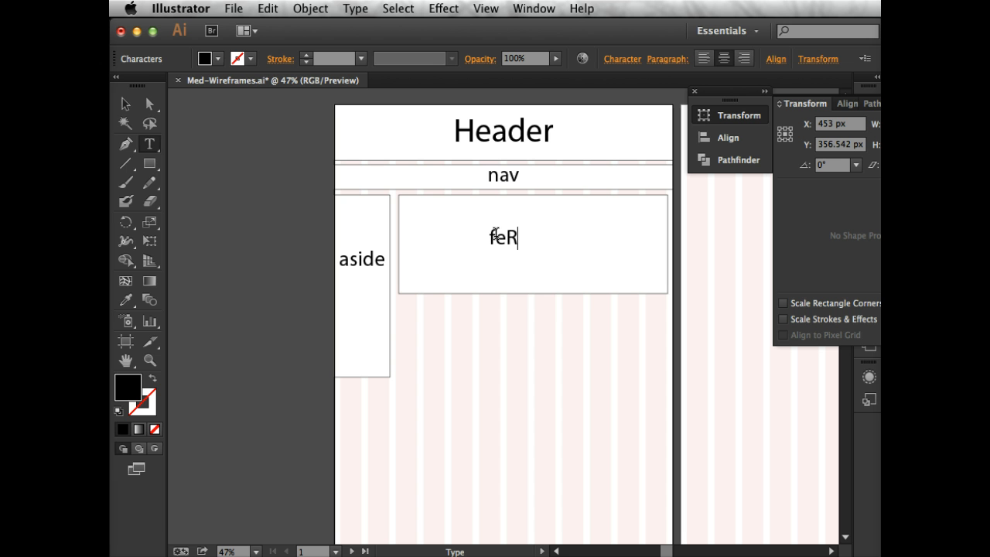
pyautogui.press('BackSpace')
pyautogui.write('ature')
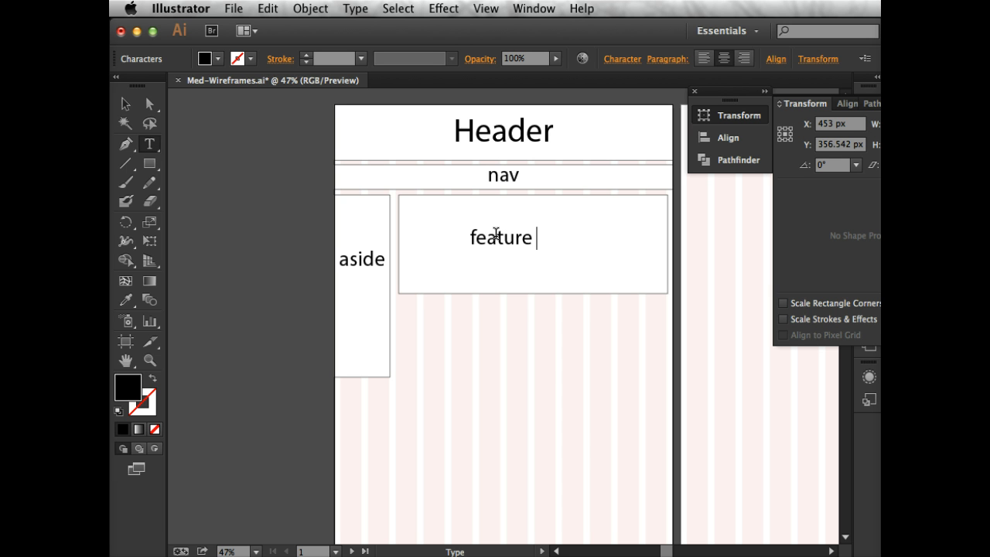
pyautogui.click(150, 104)
pyautogui.click(487, 260)
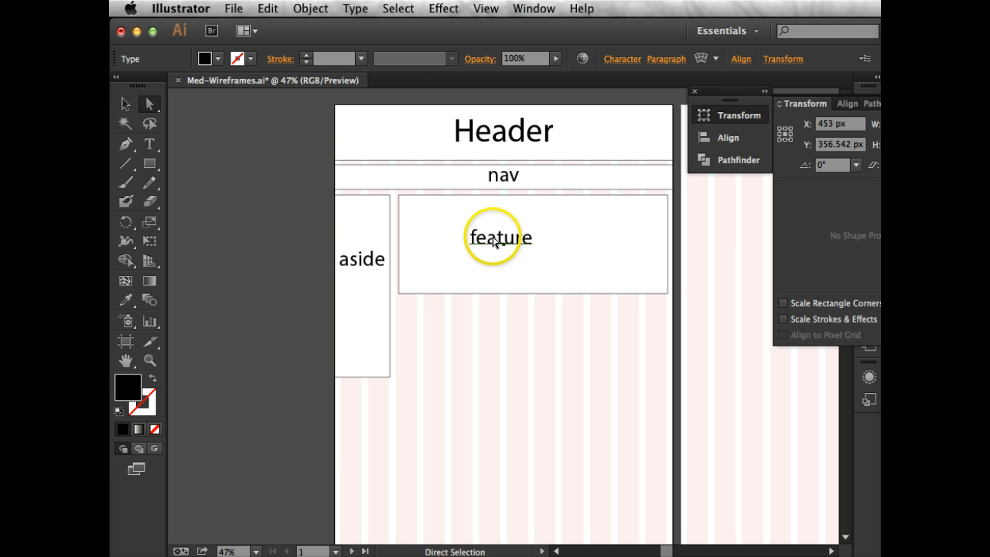
pyautogui.moveTo(494, 237); pyautogui.dragTo(497, 241)
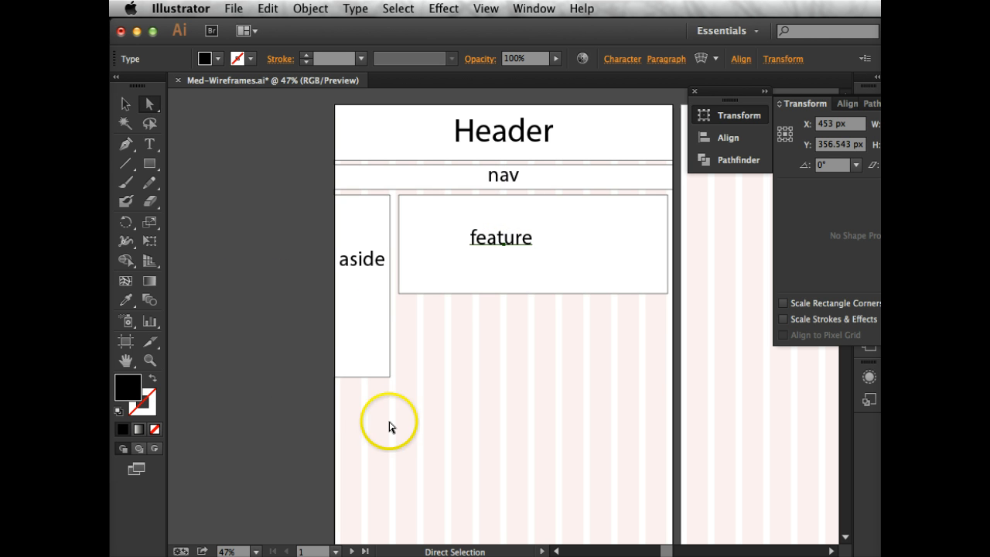
# Draw a rectangle about 349 by 213 px under the feature block's left half, ending level with the aside column, with default fill and stroke
pyautogui.click(149, 166)
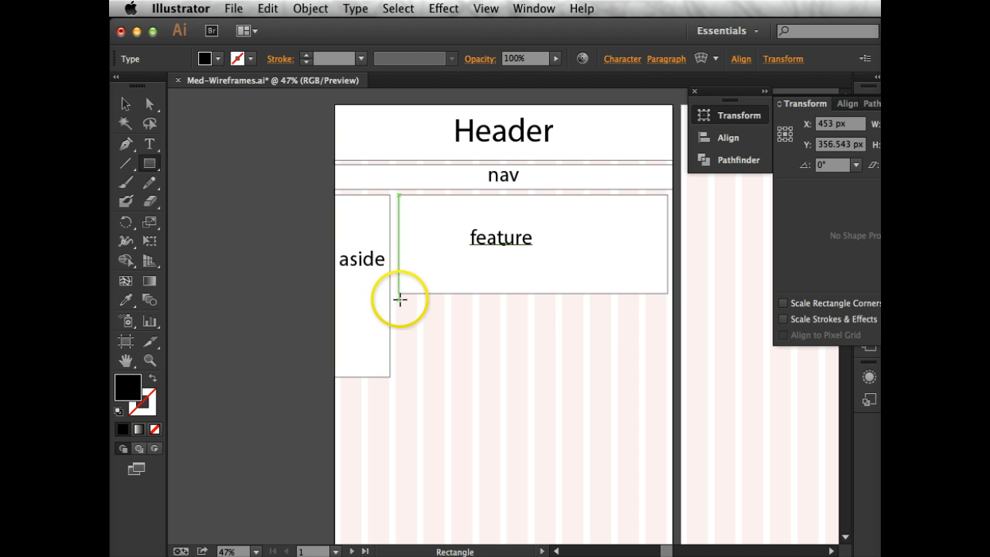
pyautogui.moveTo(399, 296)
pyautogui.mouseDown()
pyautogui.moveTo(435, 365)
pyautogui.moveTo(473, 377)
pyautogui.mouseUp()
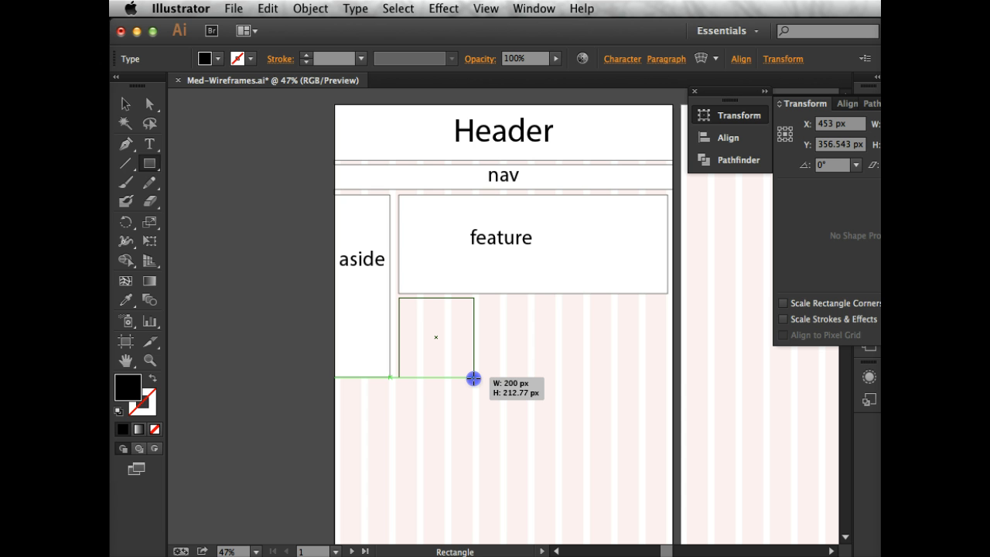
pyautogui.moveTo(473, 378)
pyautogui.mouseDown()
pyautogui.moveTo(506, 369)
pyautogui.moveTo(529, 376)
pyautogui.mouseUp()
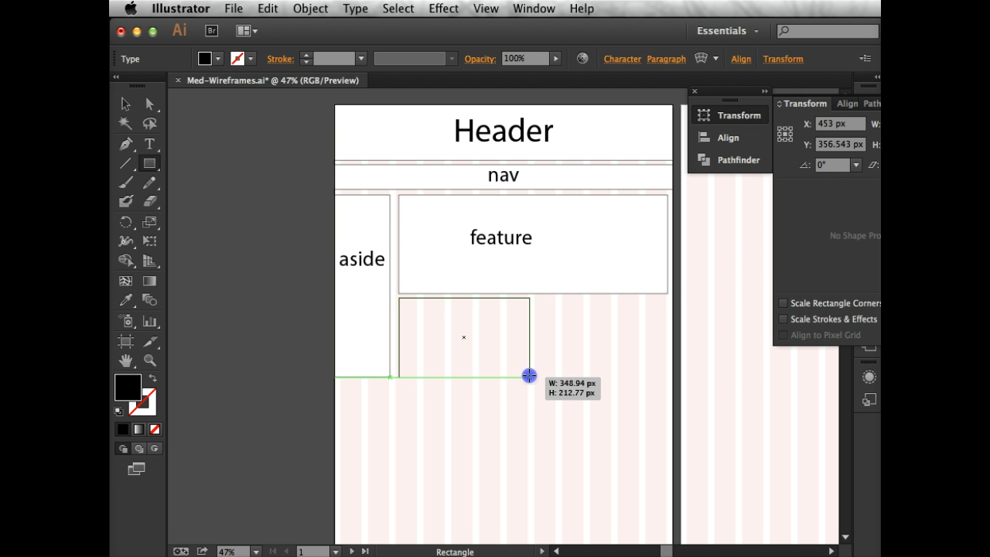
pyautogui.moveTo(529, 377); pyautogui.dragTo(530, 376)
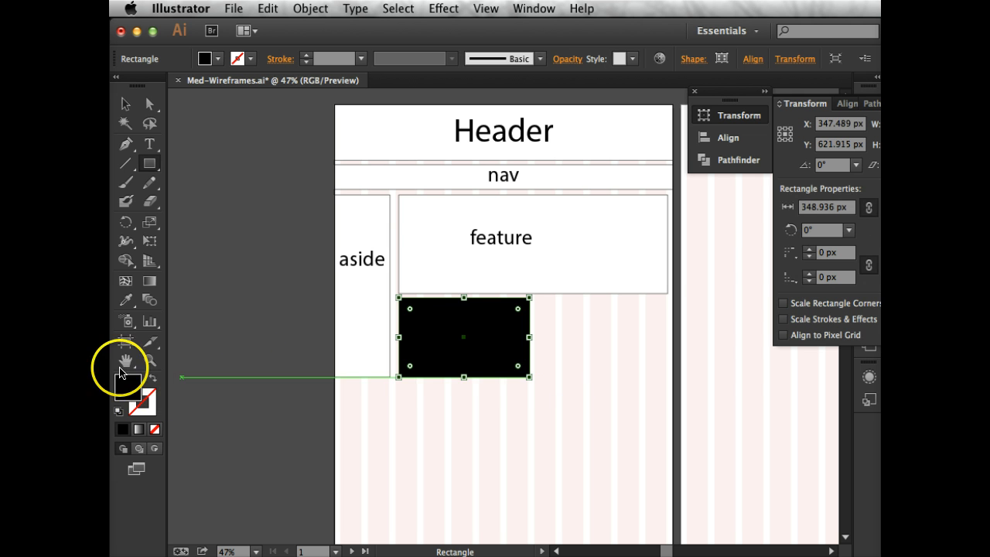
pyautogui.click(118, 410)
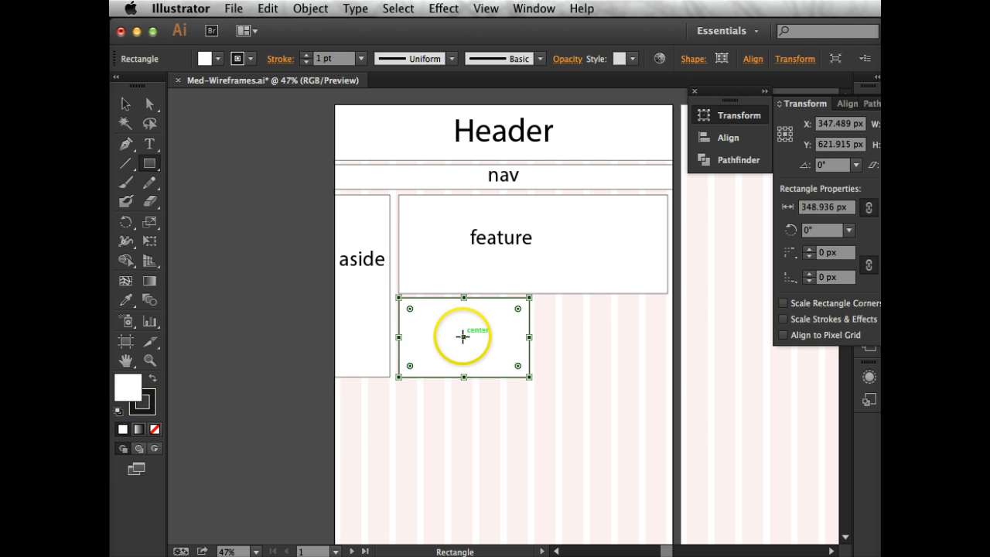
# Duplicate the small rectangle to its right, aligning the copy with the feature block's right edge
pyautogui.press('a')
pyautogui.press('m')
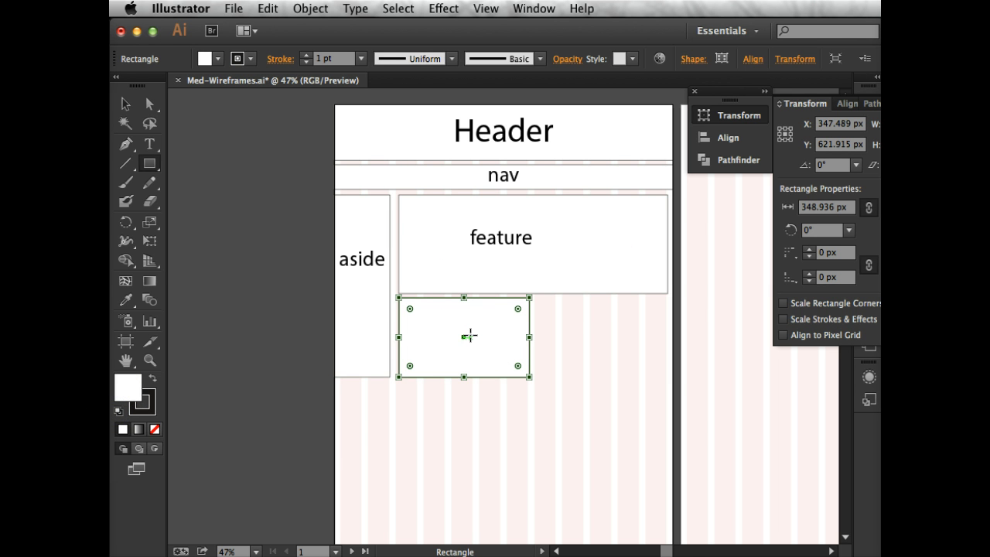
pyautogui.click(126, 103)
pyautogui.moveTo(502, 343); pyautogui.dragTo(637, 338)
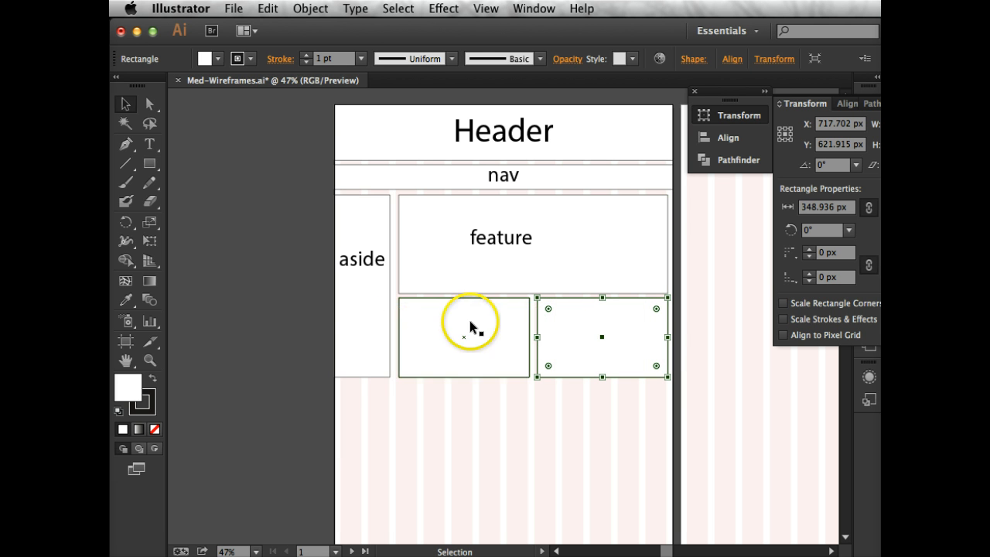
# Add a "body/main content" text label on the empty grid area below the two small rectangles
pyautogui.click(150, 146)
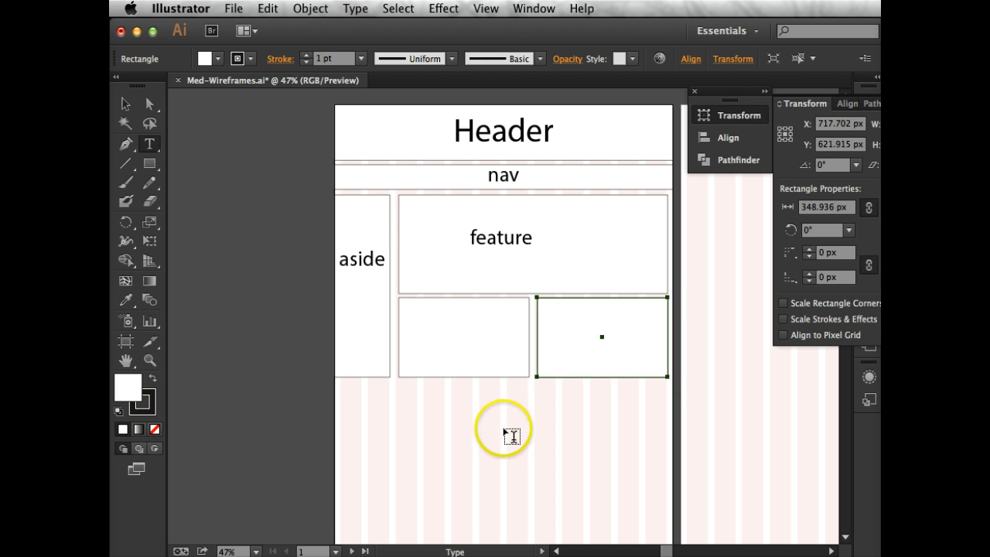
pyautogui.click(505, 430)
pyautogui.write('bod')
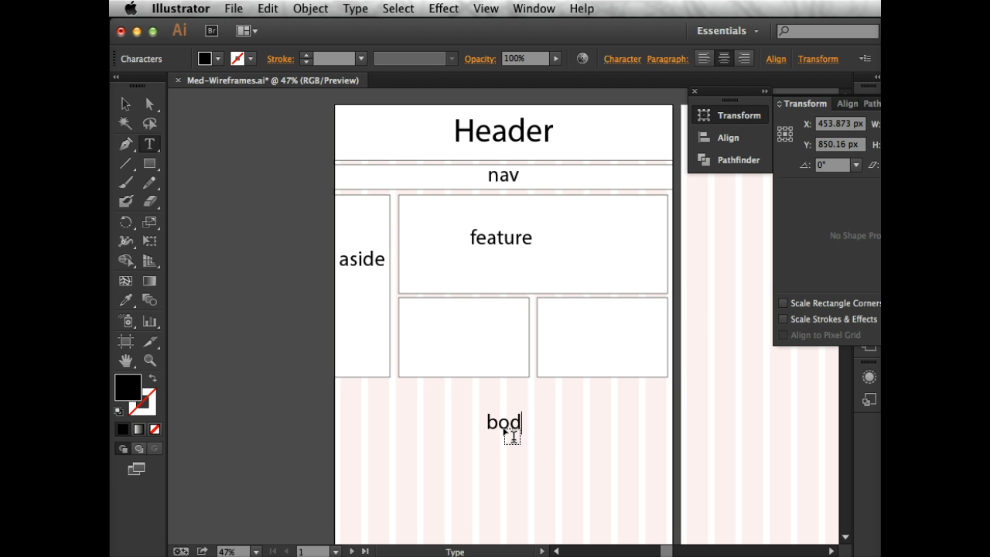
pyautogui.write('y/')
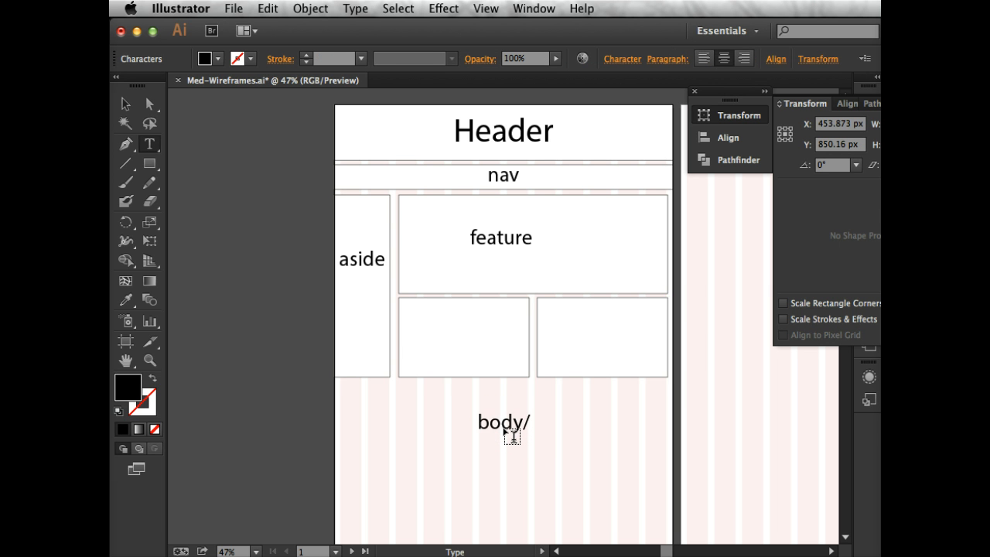
pyautogui.write('main')
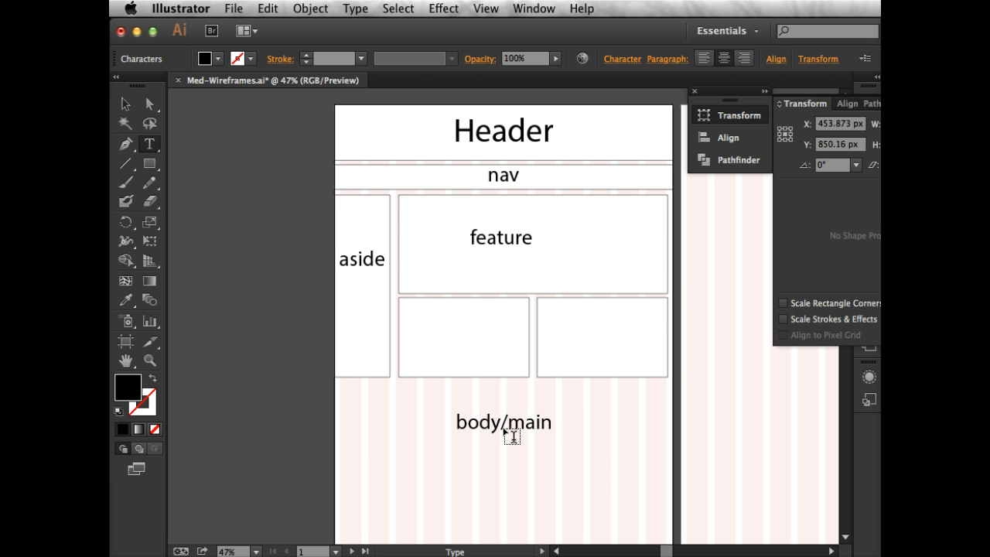
pyautogui.write(' con')
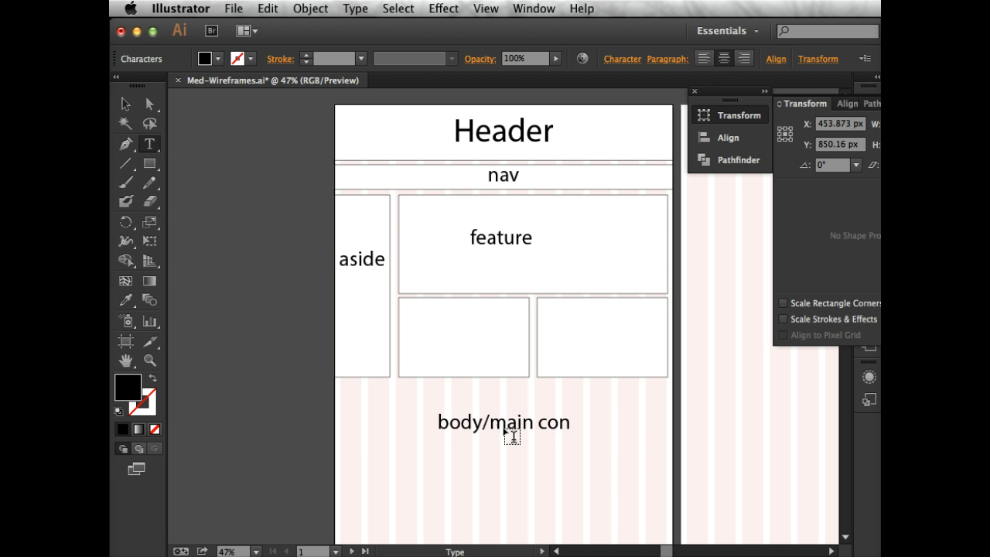
pyautogui.write('tent')
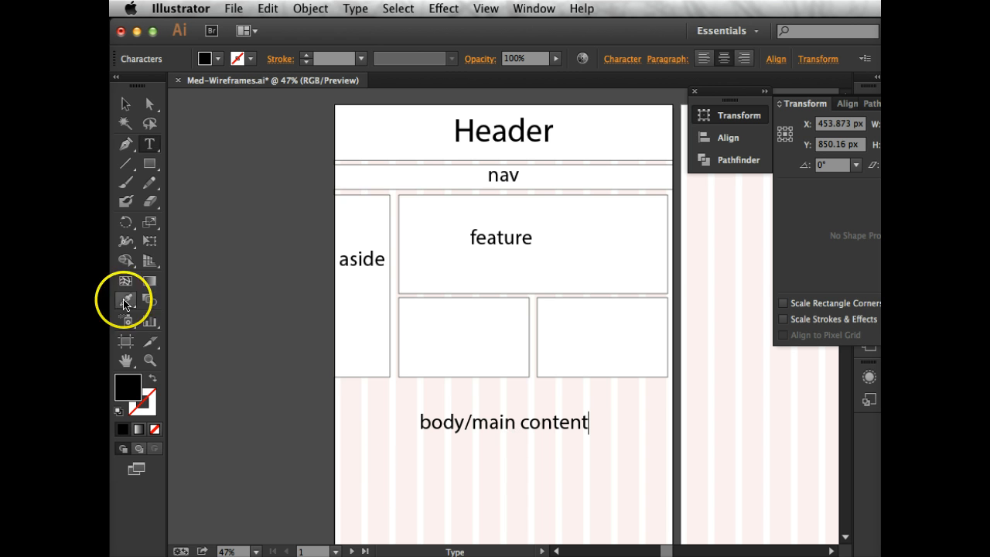
# Move the "body/main content" label up so it spans the two small rectangles under the feature block
pyautogui.click(125, 112)
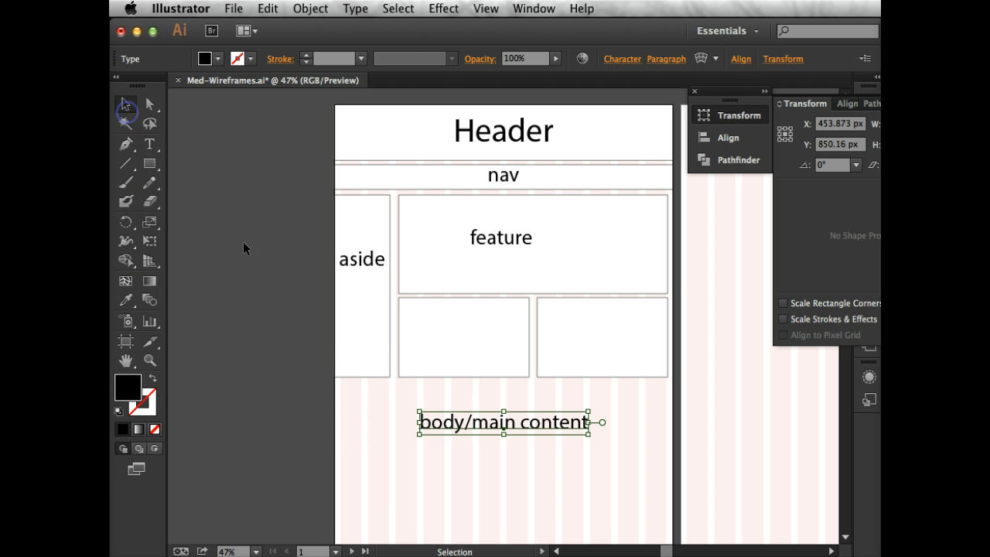
pyautogui.click(472, 417)
pyautogui.moveTo(476, 424); pyautogui.dragTo(510, 330)
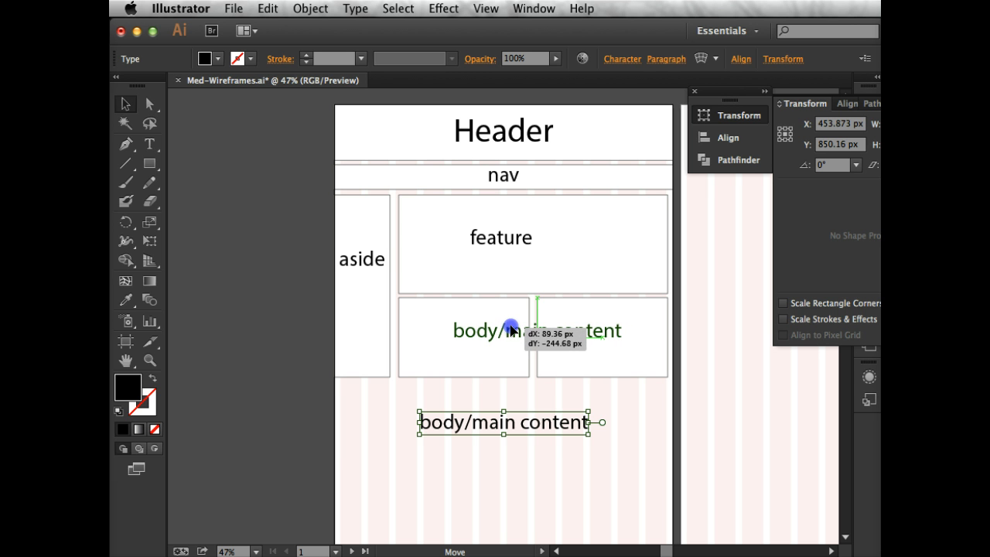
pyautogui.moveTo(511, 330); pyautogui.dragTo(510, 330)
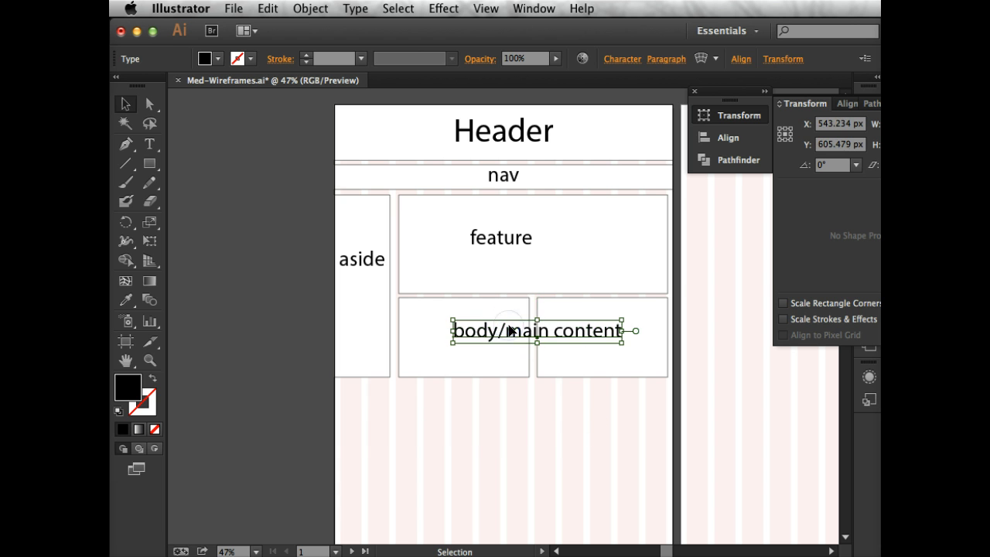
pyautogui.click(539, 411)
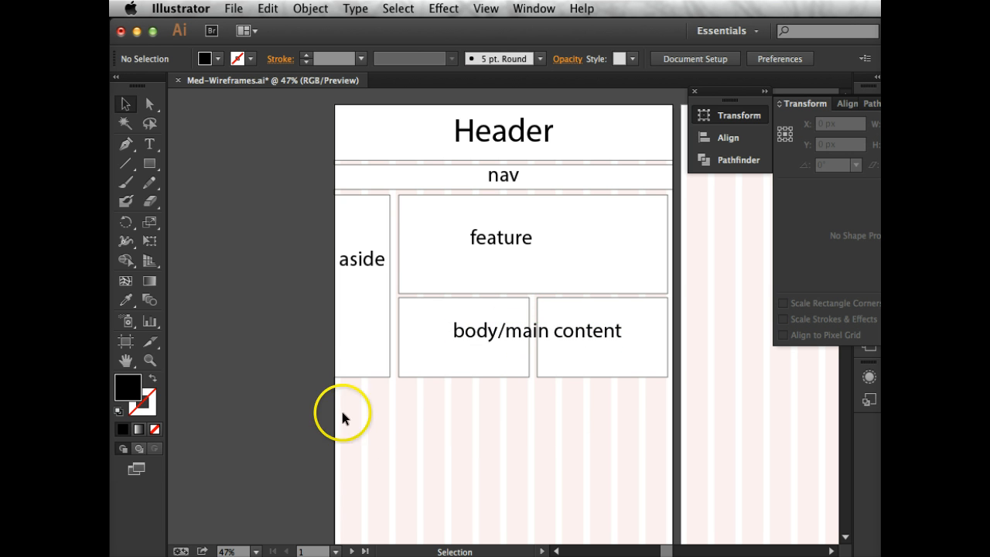
pyautogui.click(149, 163)
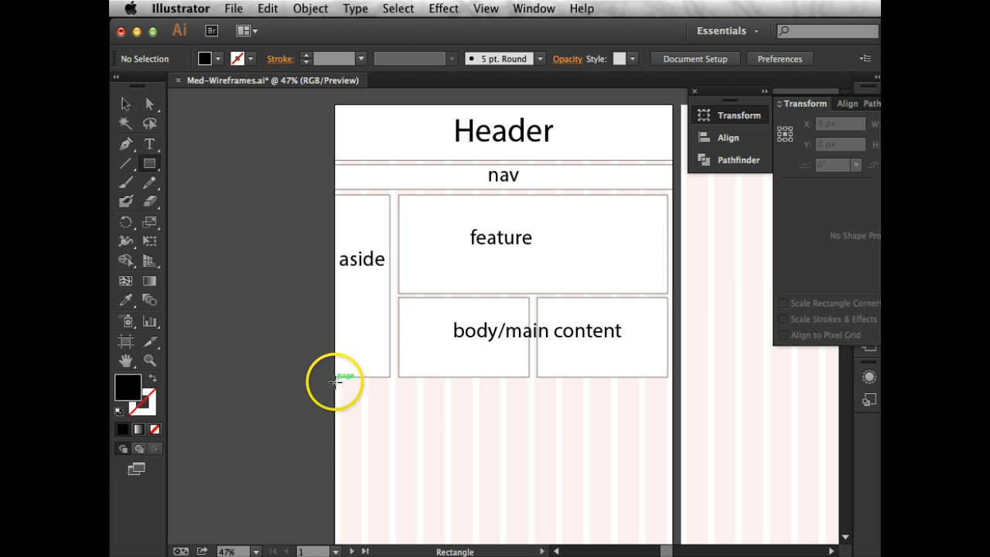
pyautogui.moveTo(334, 384)
pyautogui.mouseDown()
pyautogui.moveTo(351, 437)
pyautogui.moveTo(467, 404)
pyautogui.moveTo(598, 398)
pyautogui.moveTo(672, 408)
pyautogui.mouseUp()
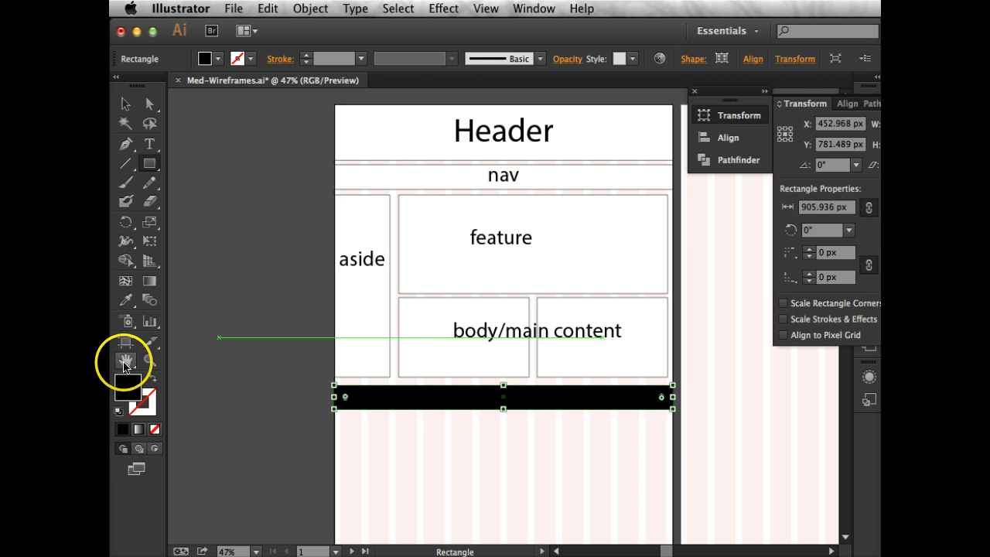
pyautogui.click(119, 410)
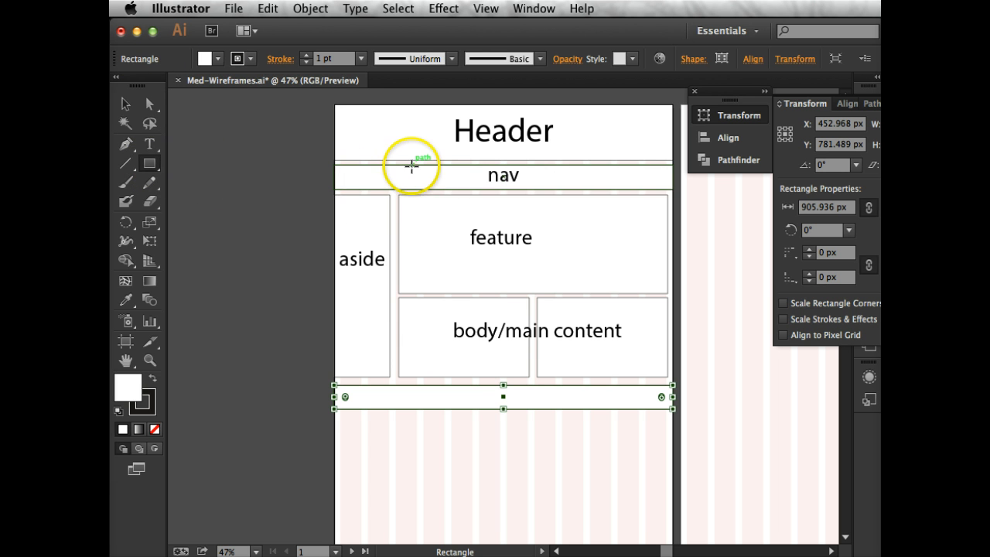
pyautogui.press('super+z')
pyautogui.press('super+z')
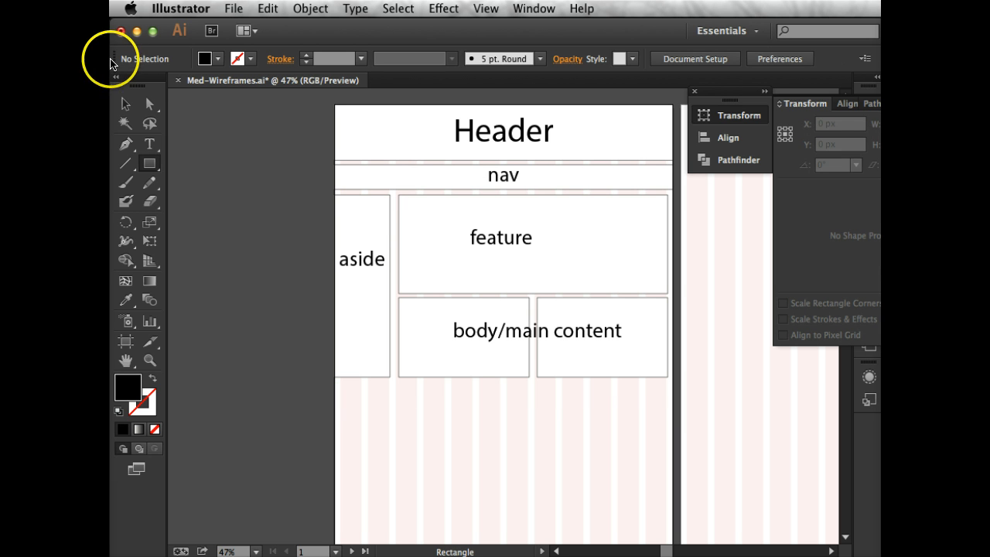
# Duplicate the nav bar together with its label straight down to just below the aside and main content blocks
pyautogui.click(125, 102)
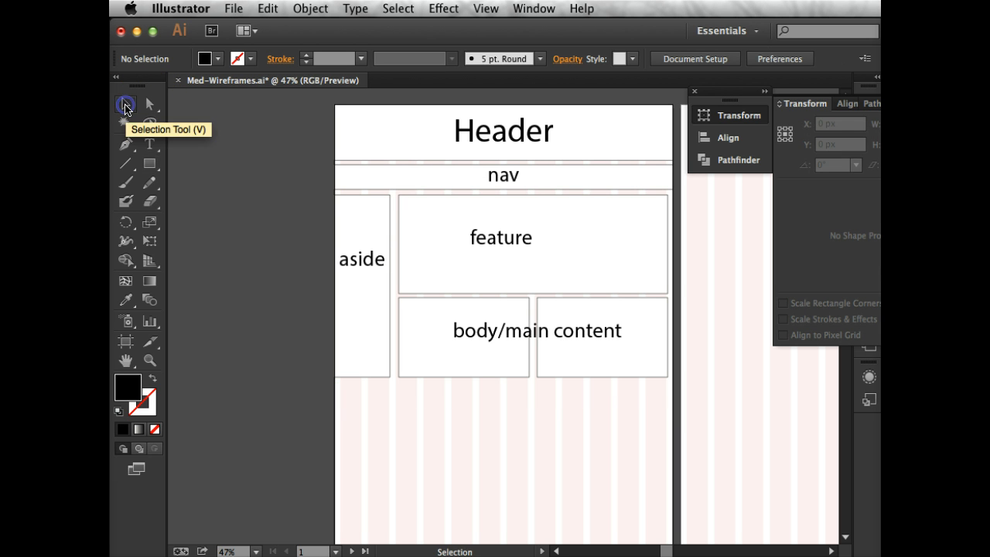
pyautogui.click(509, 176)
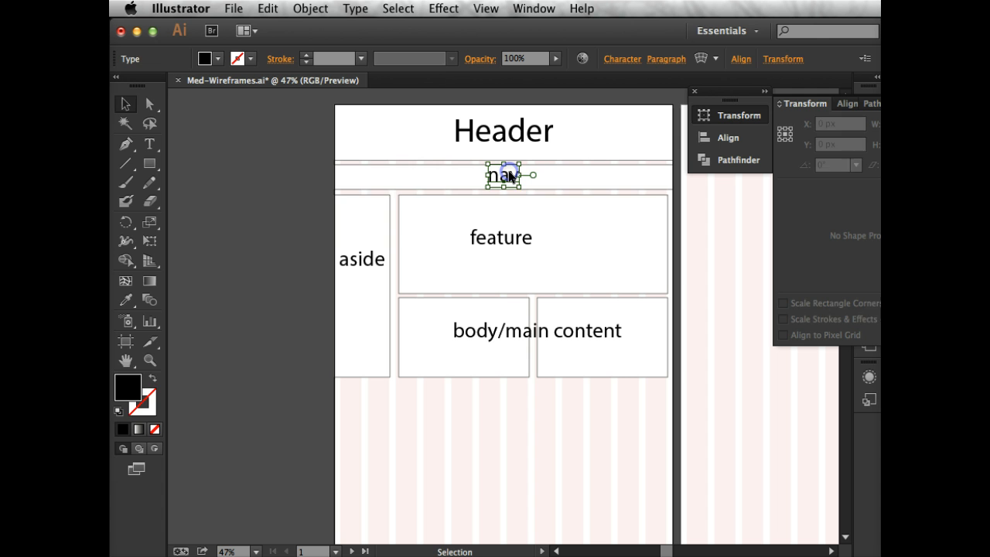
pyautogui.keyDown('shift'); pyautogui.click(453, 177); pyautogui.keyUp('shift')
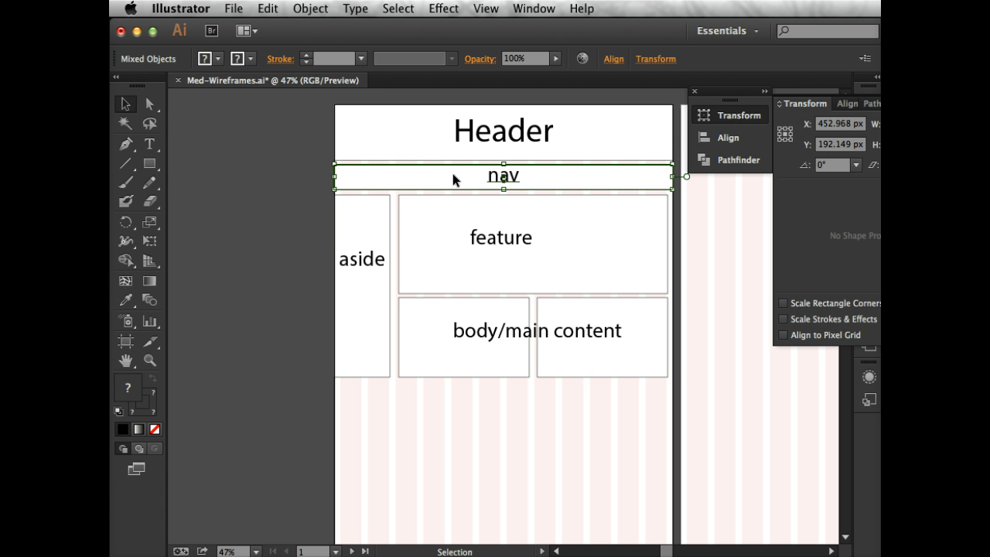
pyautogui.moveTo(452, 177); pyautogui.dragTo(464, 395)
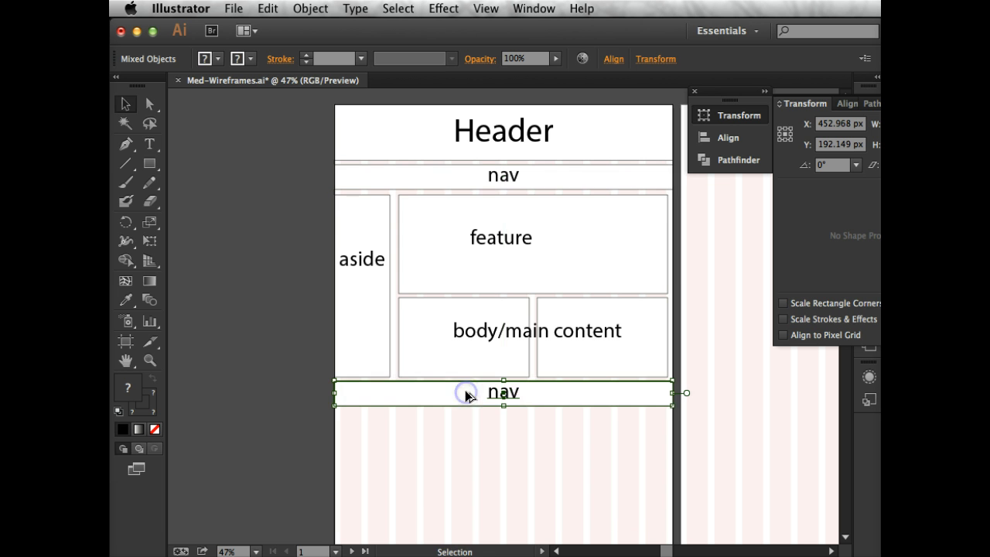
# Replace the text of the duplicated nav label in the lowest bar with "footer"
pyautogui.click(155, 145)
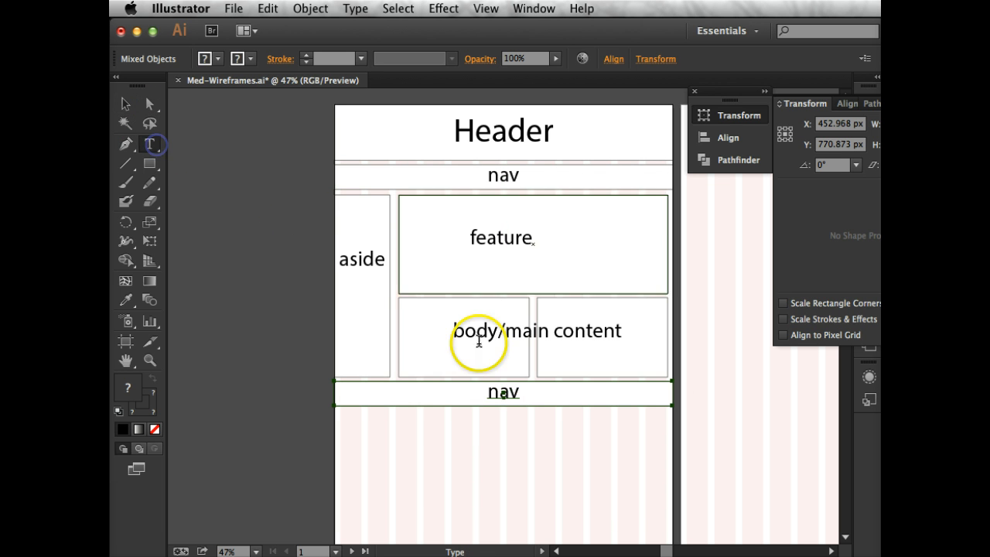
pyautogui.click(499, 393)
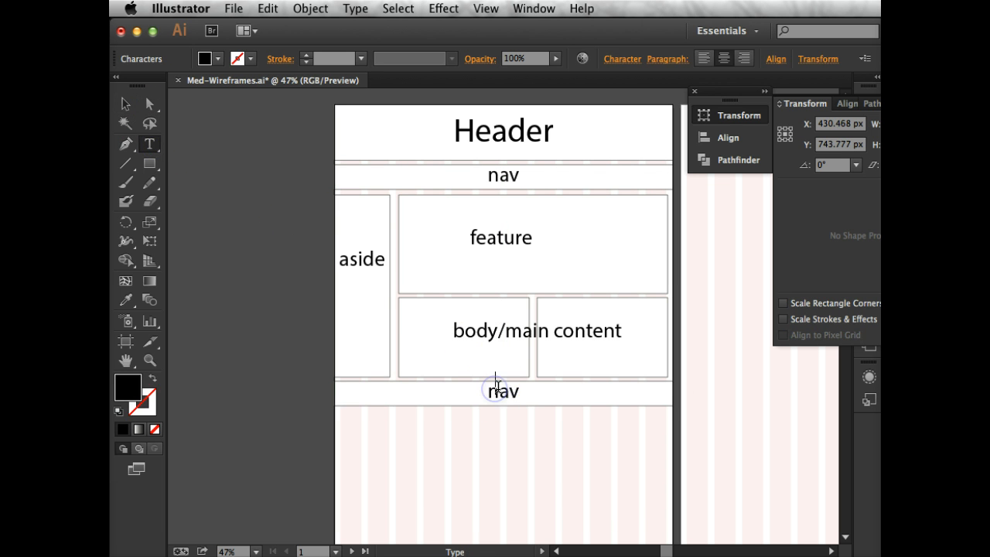
pyautogui.press('super+z')
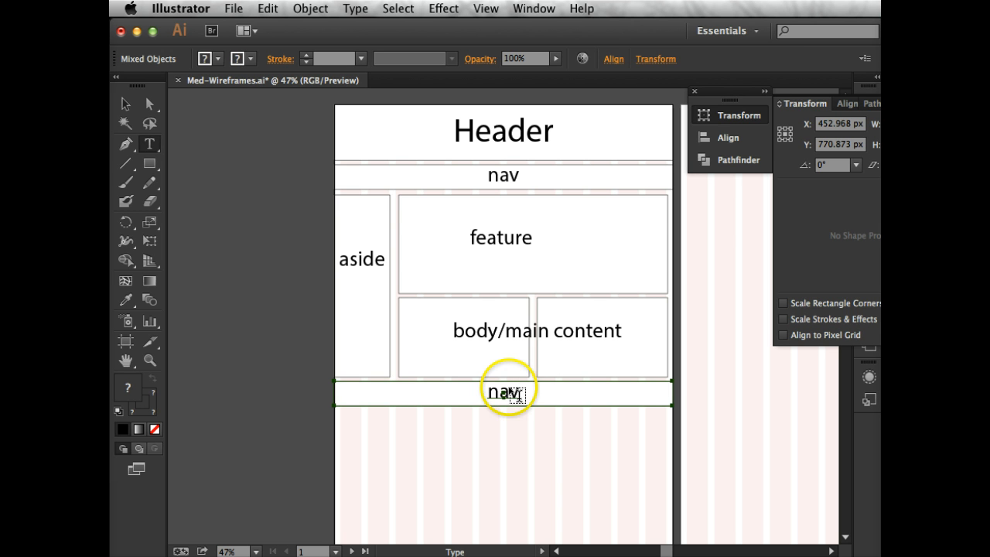
pyautogui.click(516, 391)
pyautogui.doubleClick(516, 391)
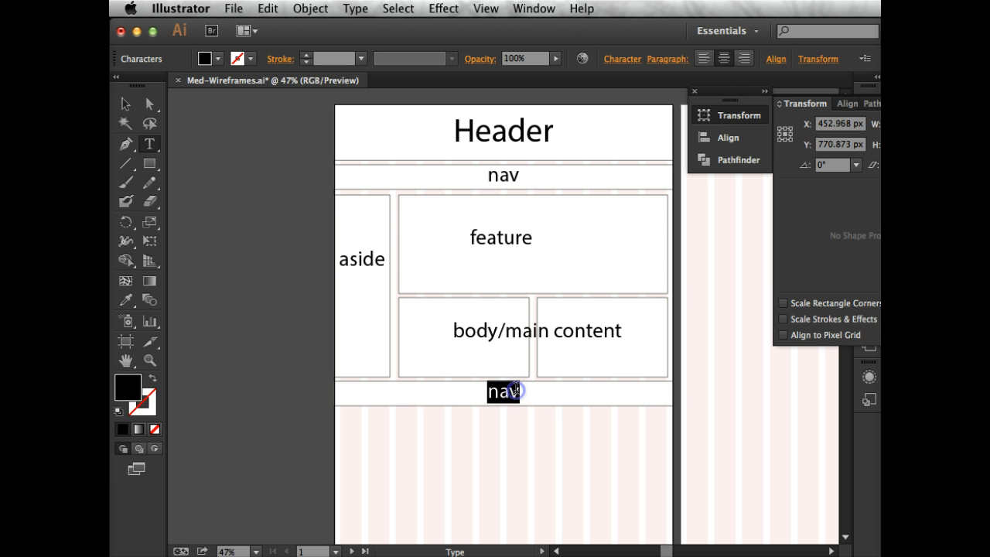
pyautogui.write('f')
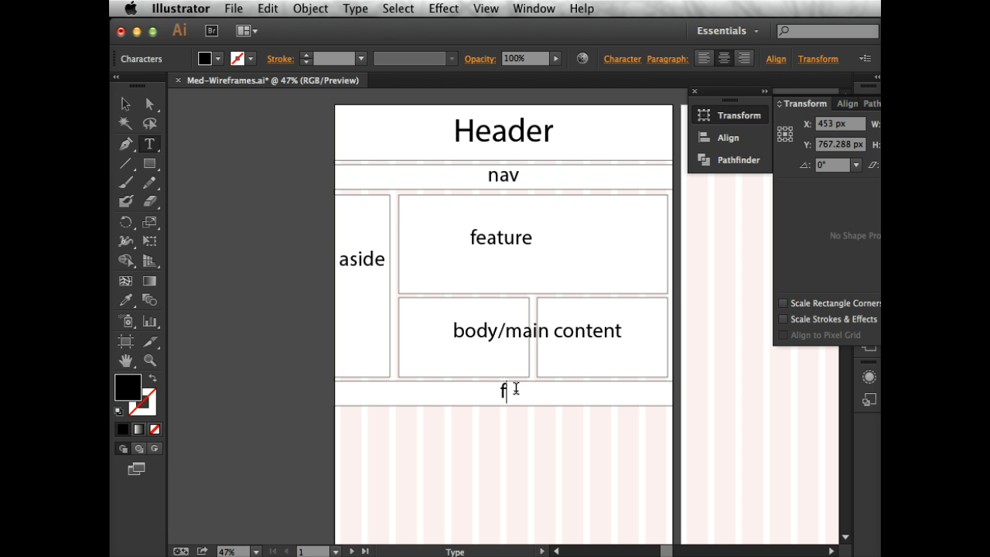
pyautogui.write('ooter')
pyautogui.click(149, 115)
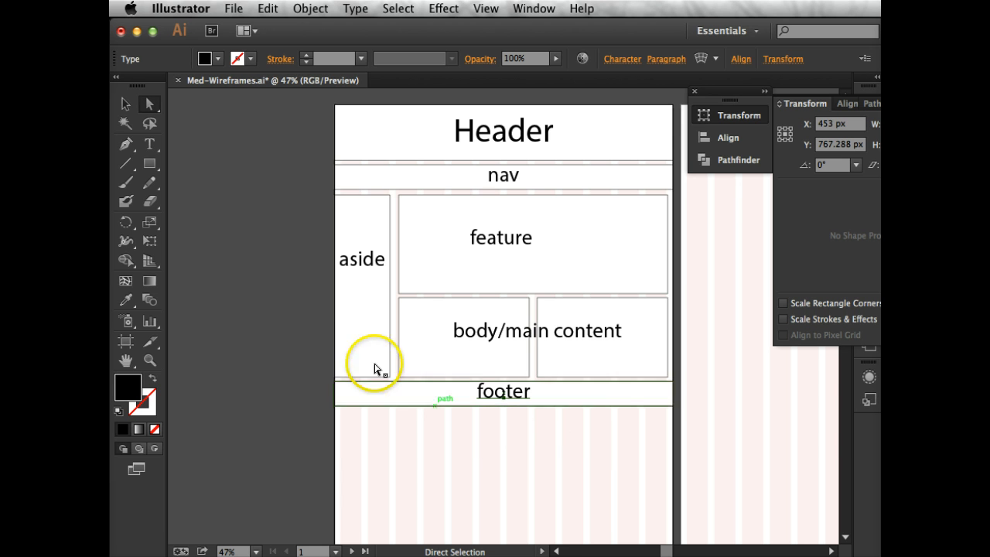
# Save the document under a new name, prefixing the author's surname and an underscore to Med-Wireframes, in Adobe PDF format with all artboards
pyautogui.click(235, 10)
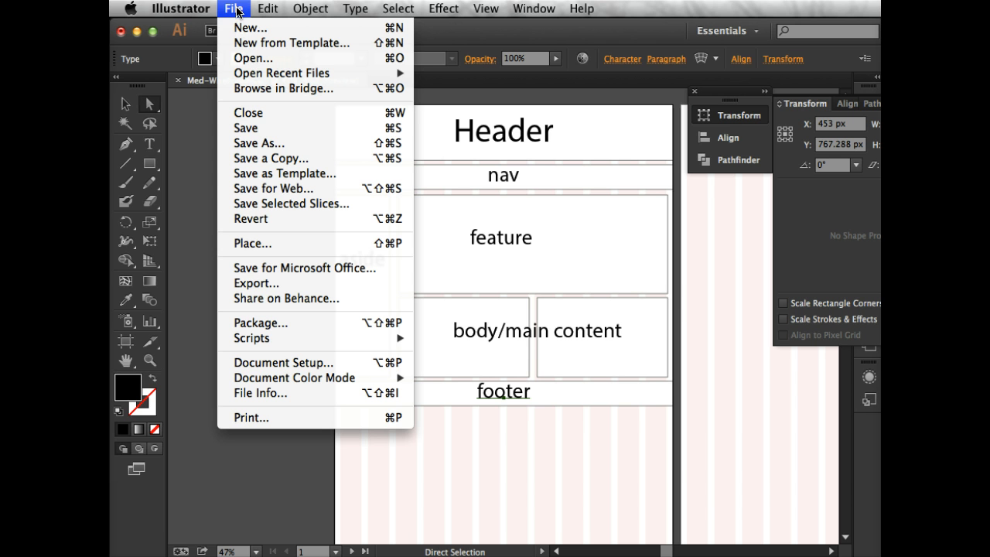
pyautogui.click(245, 144)
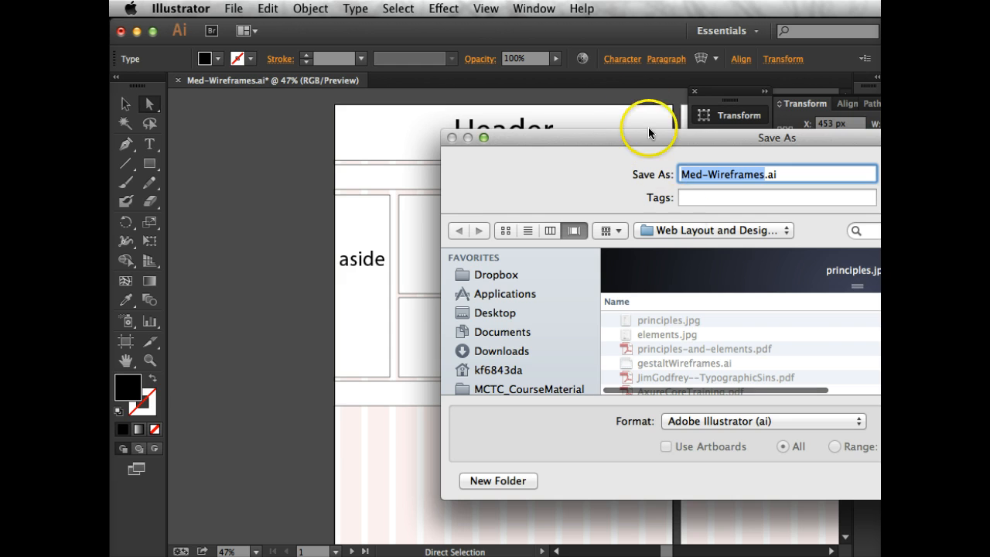
pyautogui.moveTo(628, 139); pyautogui.dragTo(357, 94)
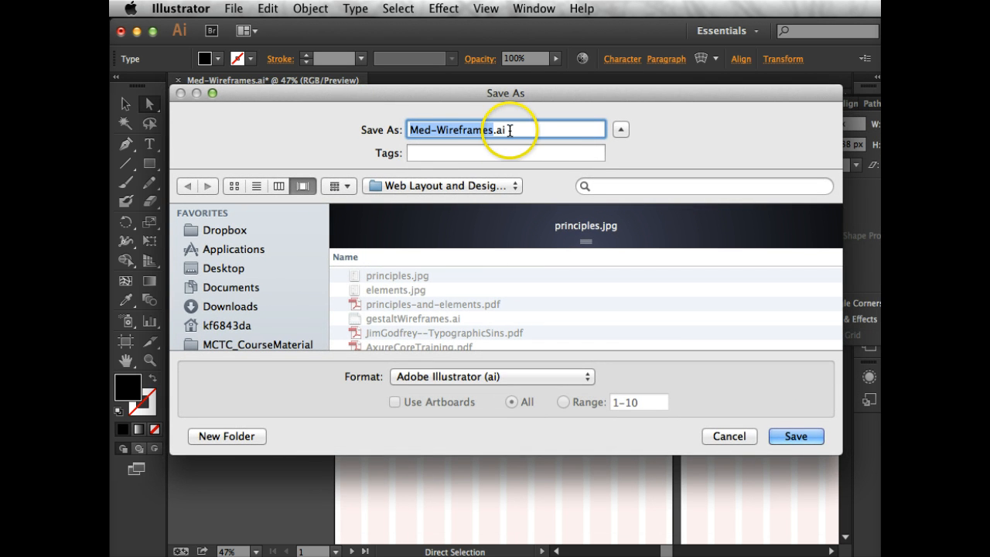
pyautogui.click(410, 129)
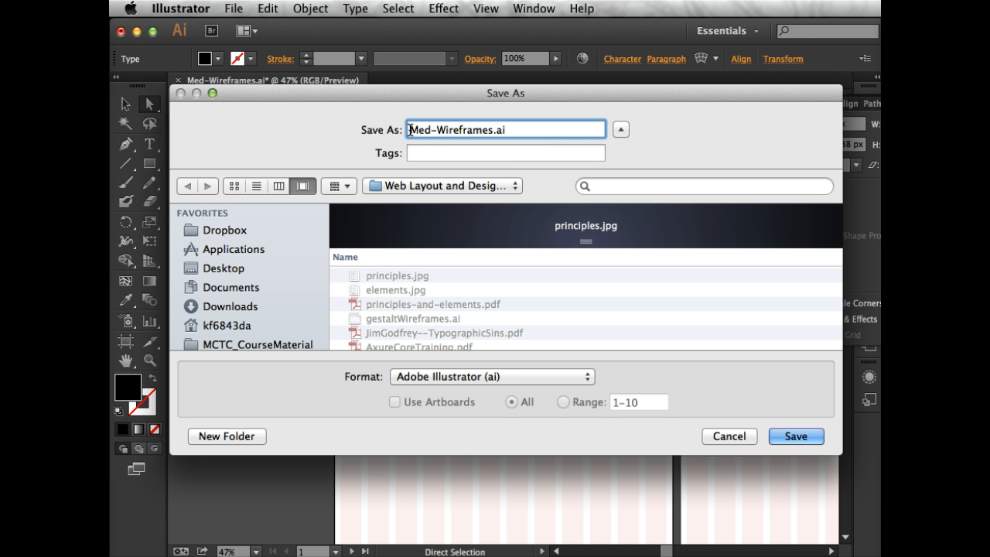
pyautogui.write('hendricks_')
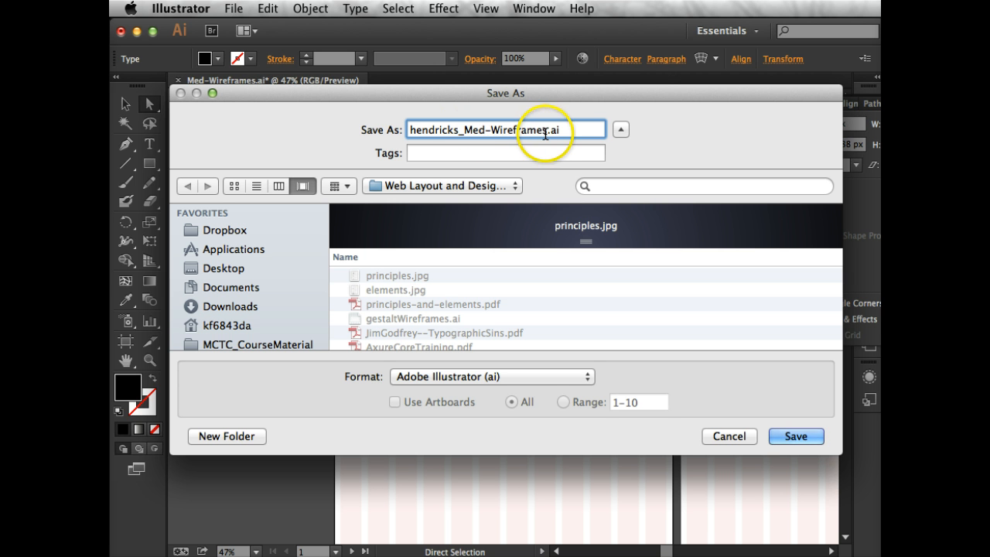
pyautogui.click(426, 380)
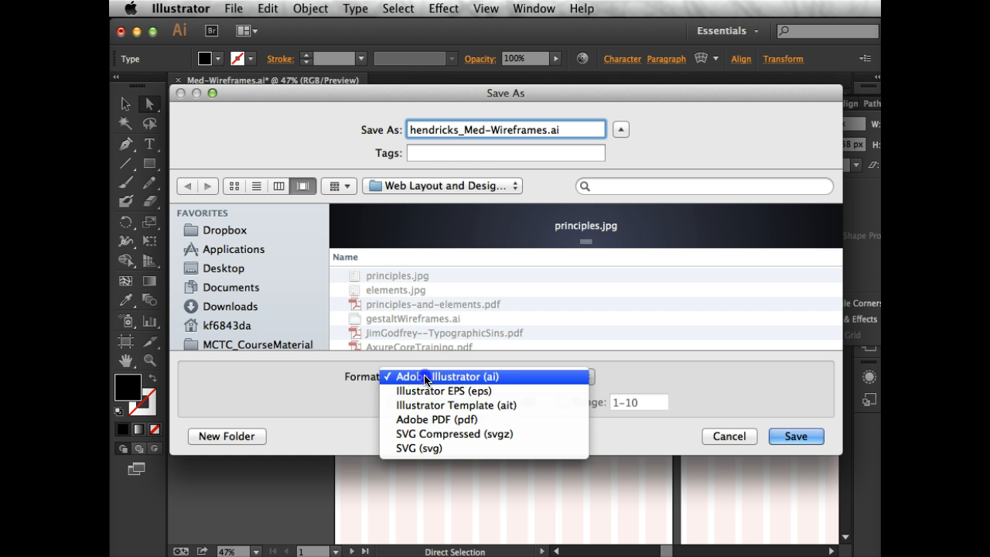
pyautogui.click(430, 418)
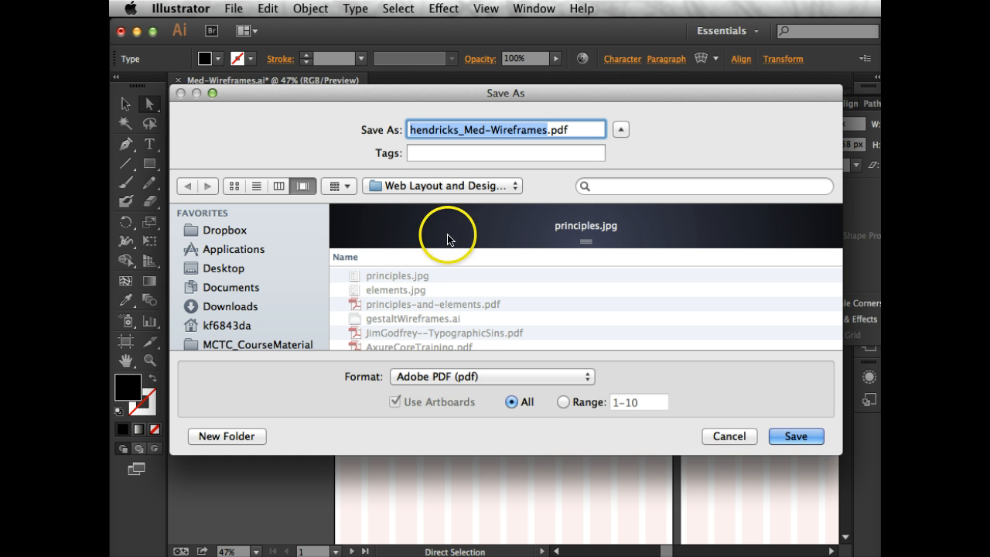
pyautogui.moveTo(406, 132); pyautogui.dragTo(576, 130)
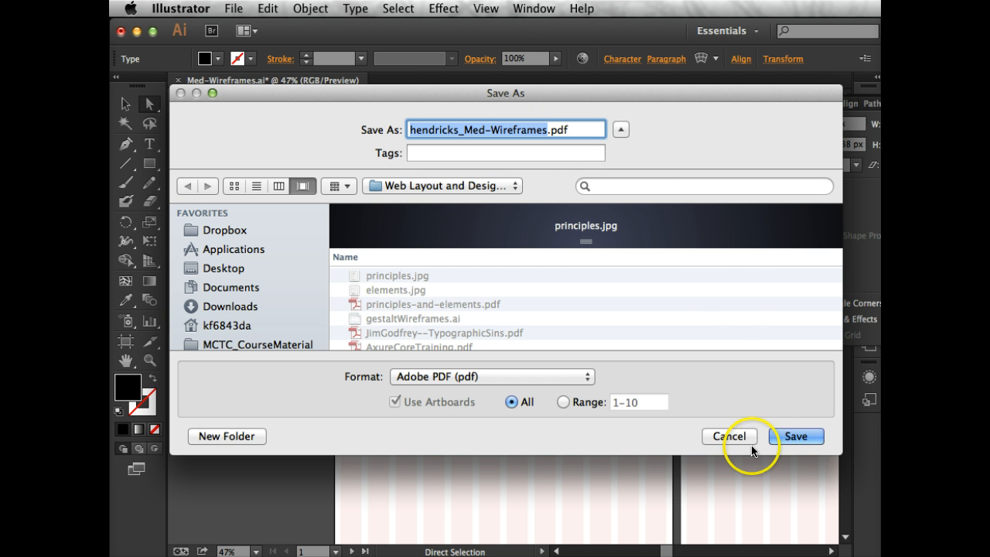
pyautogui.click(796, 437)
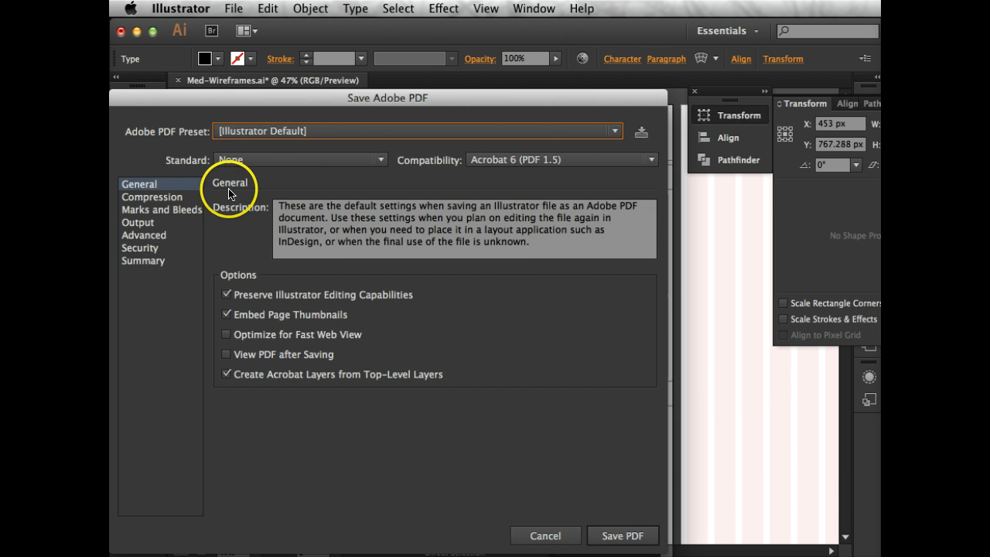
# Enable View PDF after Saving, save the PDF with the Illustrator Default preset, and look over the first page in Acrobat
pyautogui.click(226, 354)
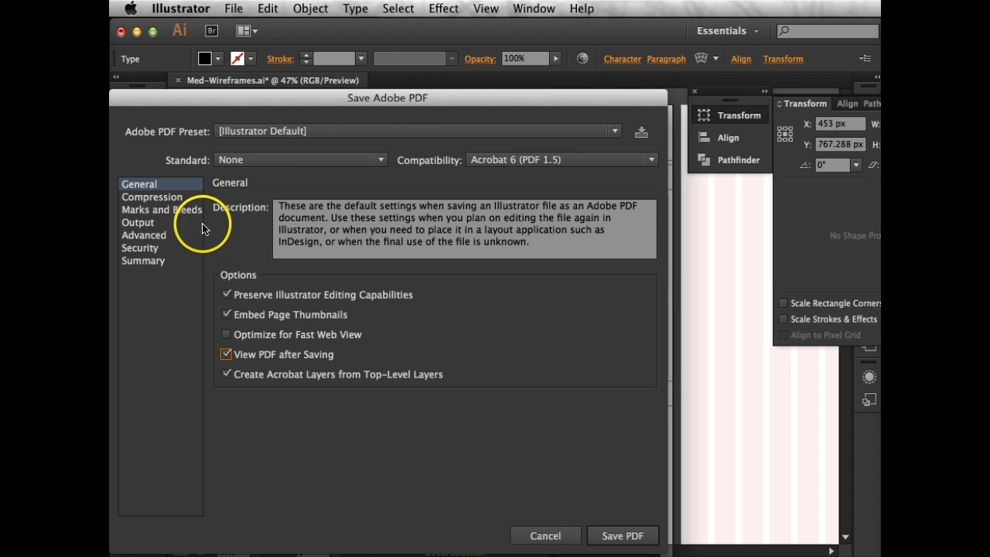
pyautogui.click(635, 538)
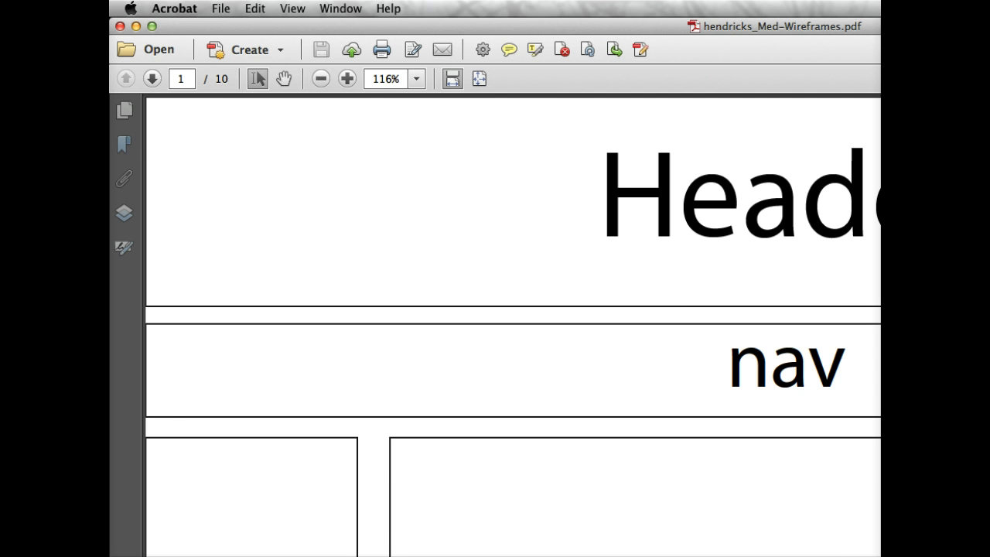
pyautogui.scroll(-10, 513, 325)
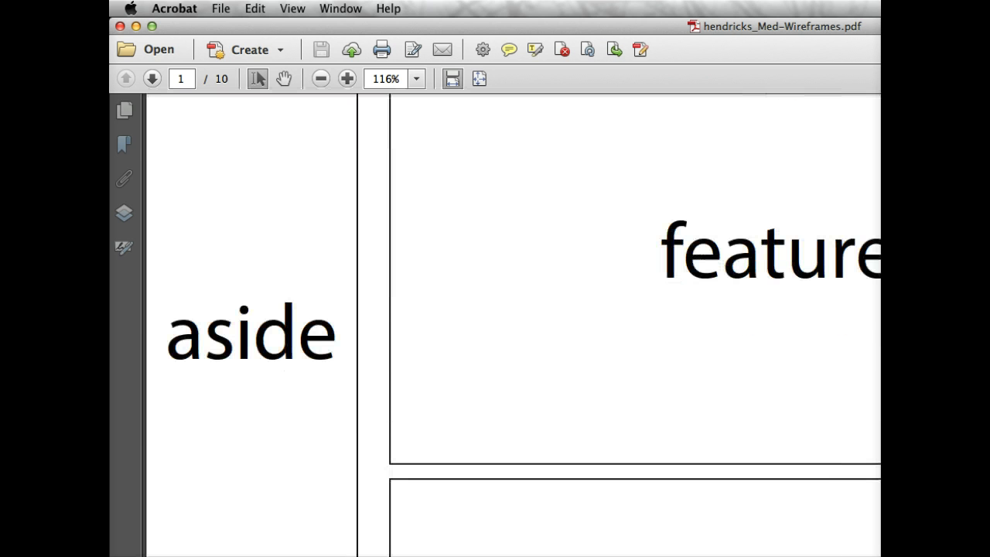